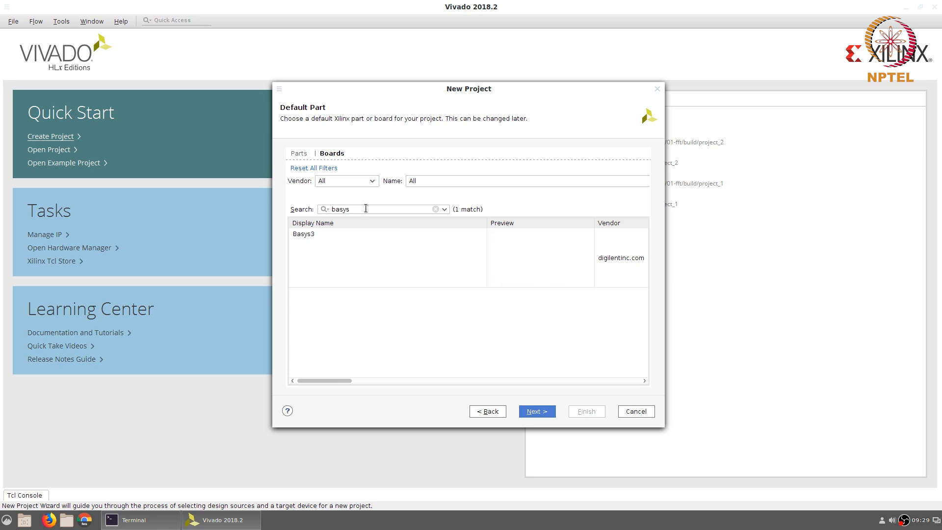
Choose the Basys3 board as the default board for the new project
left_click(370, 247)
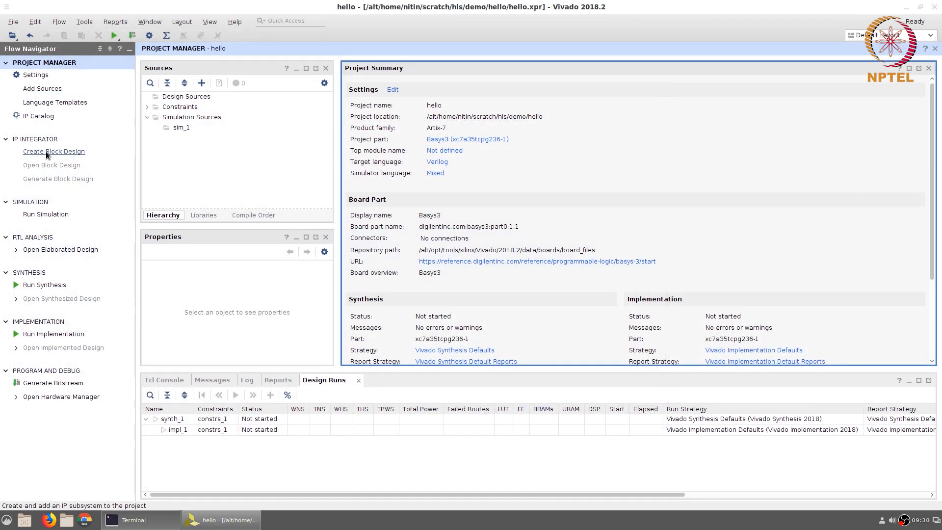
Create a block design named mb in the project
left_click(45, 151)
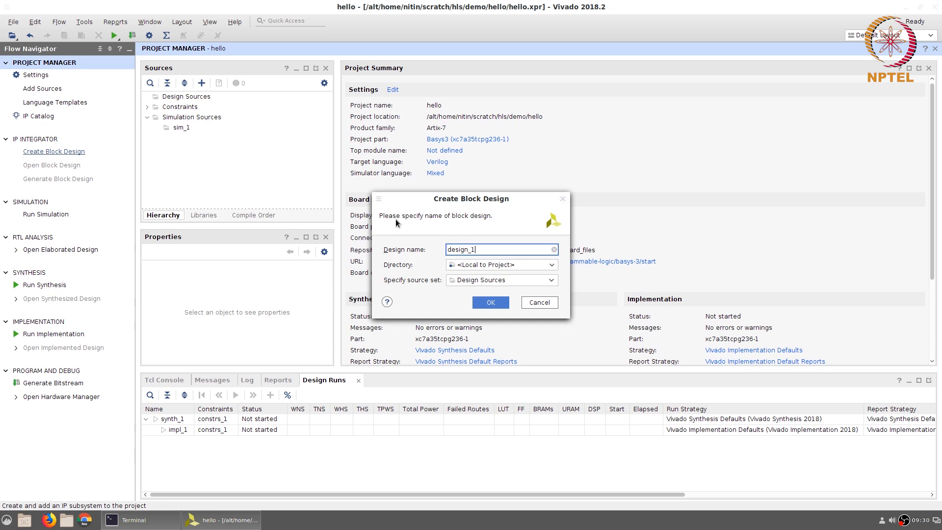
key("BackSpace")
key("BackSpace")
key("BackSpace")
key("BackSpace")
key("BackSpace")
key("BackSpace")
key("BackSpace")
key("BackSpace")
type("mb")
left_click(487, 303)
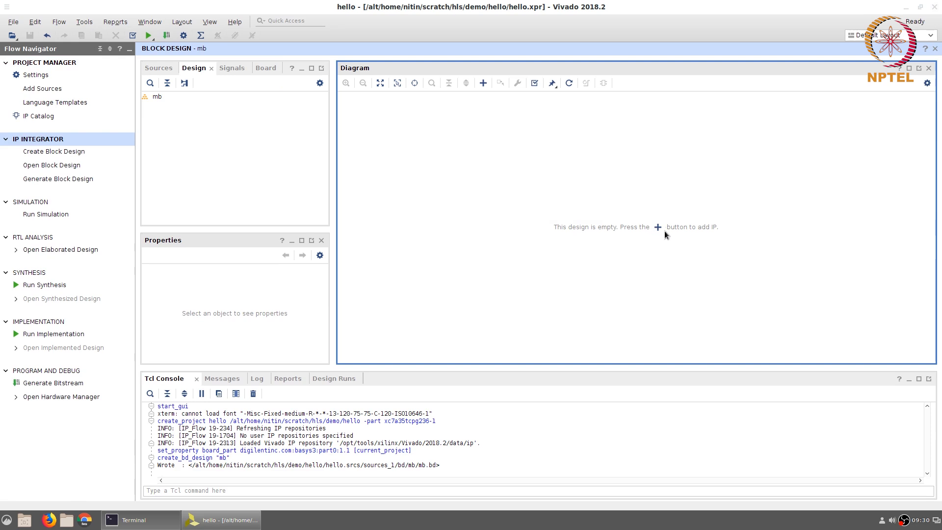
Add the MicroBlaze IP to the empty block design
left_click(657, 228)
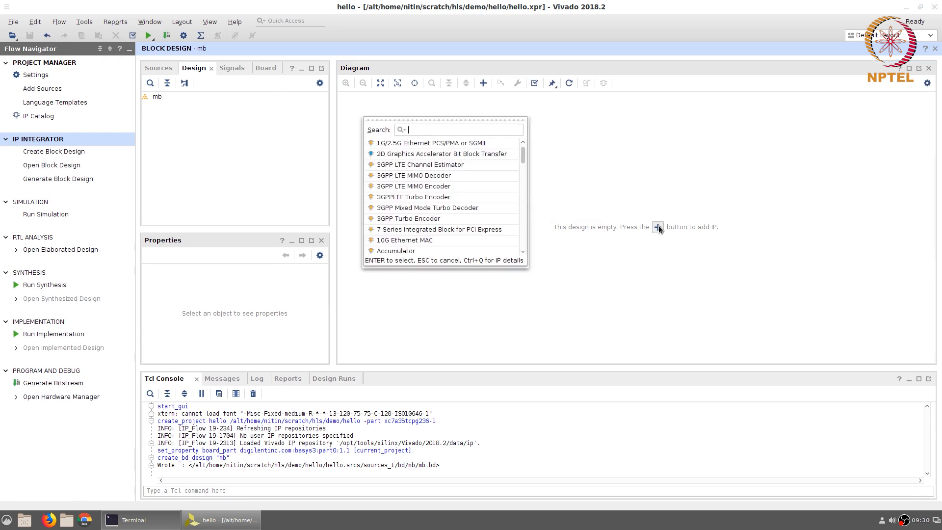
type("micro")
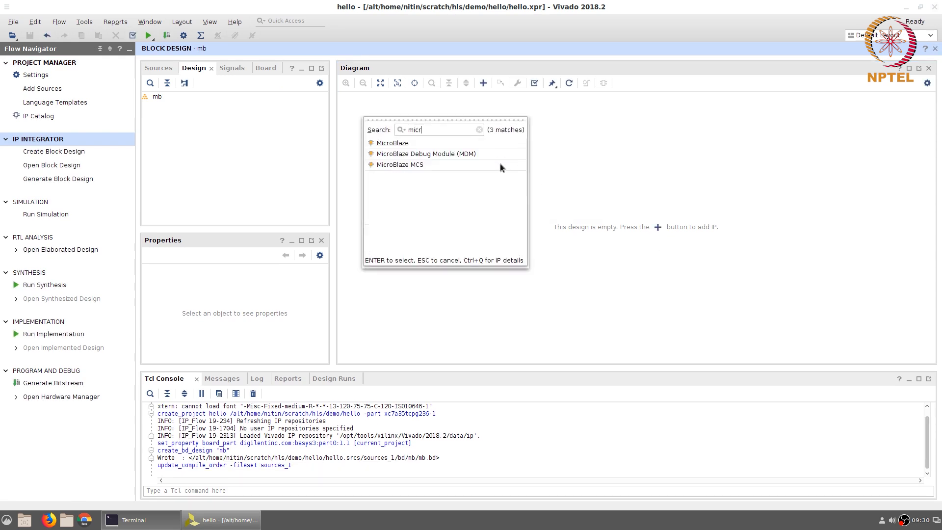
mouse_move(399, 145)
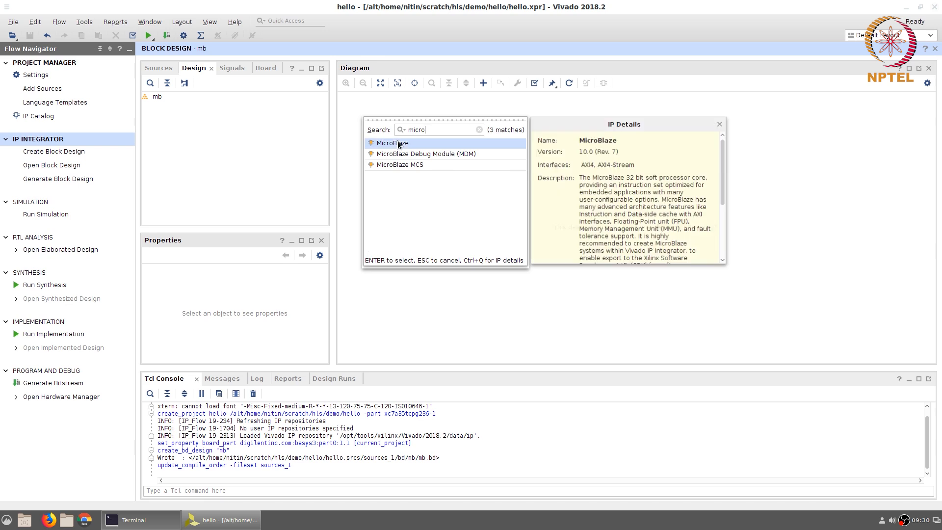
double_click(398, 144)
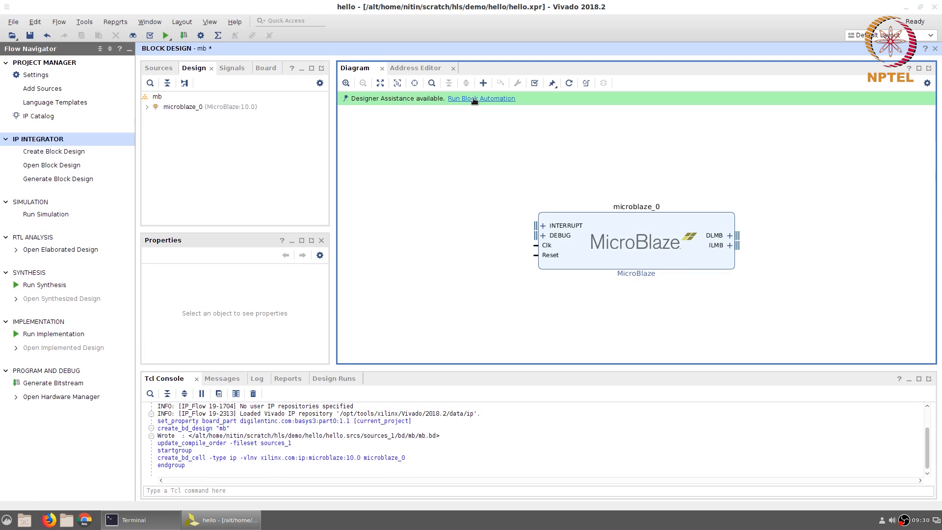
Run block automation on microblaze_0 with 128KB of local memory, keeping the other options at their defaults
left_click(475, 99)
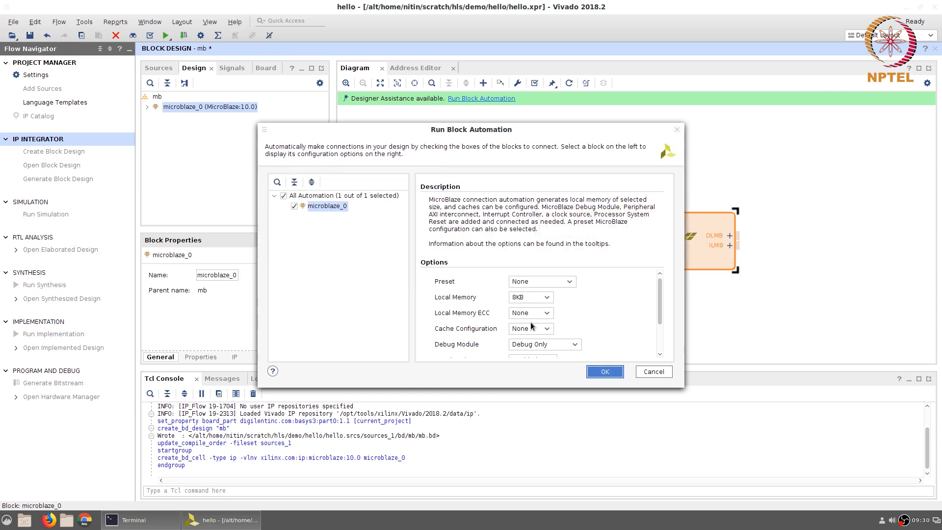
mouse_move(533, 300)
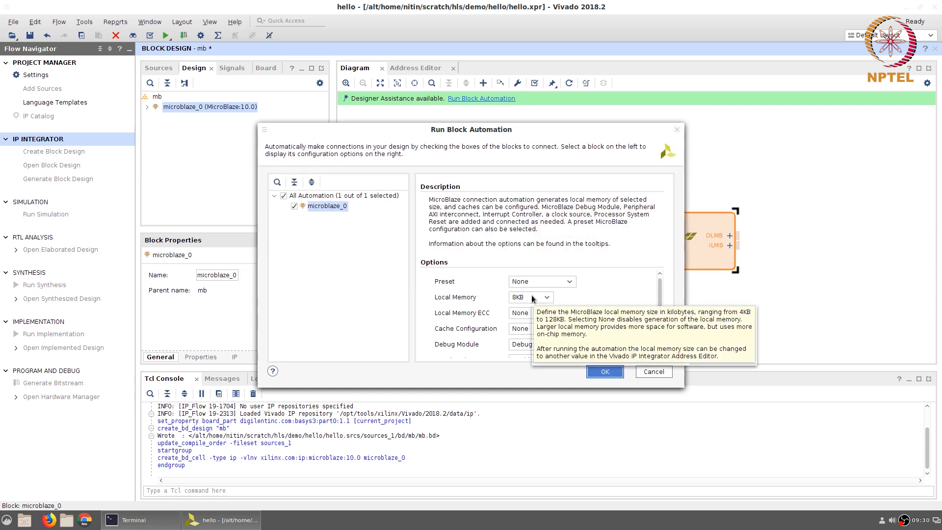
left_click(533, 298)
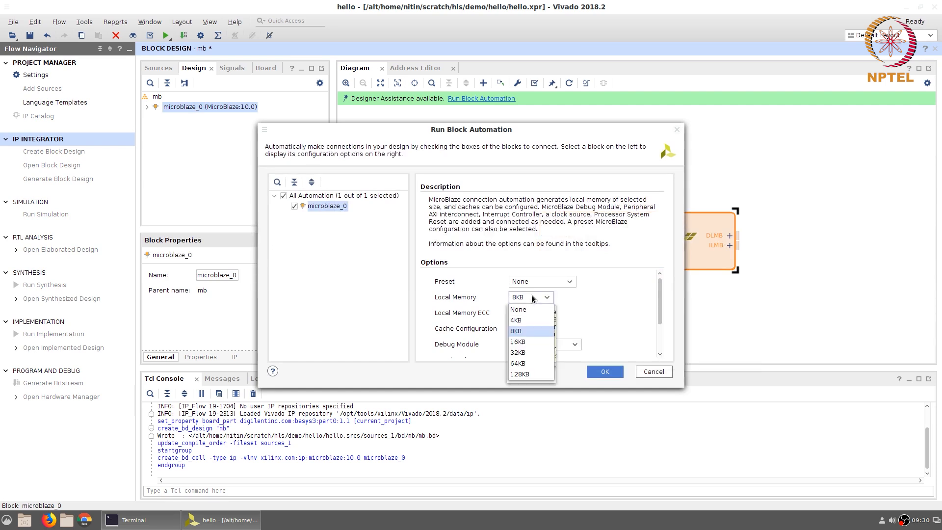
left_click(521, 375)
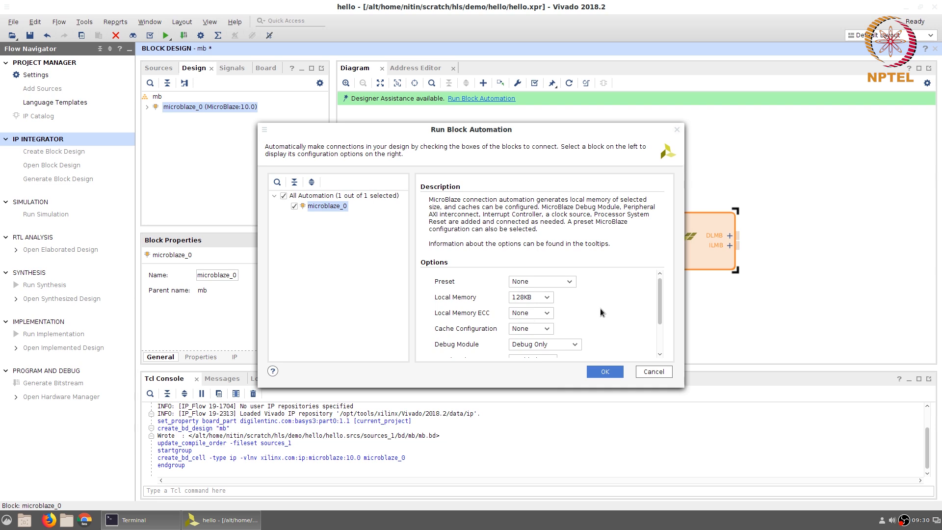
scroll(599, 309, "down", 3)
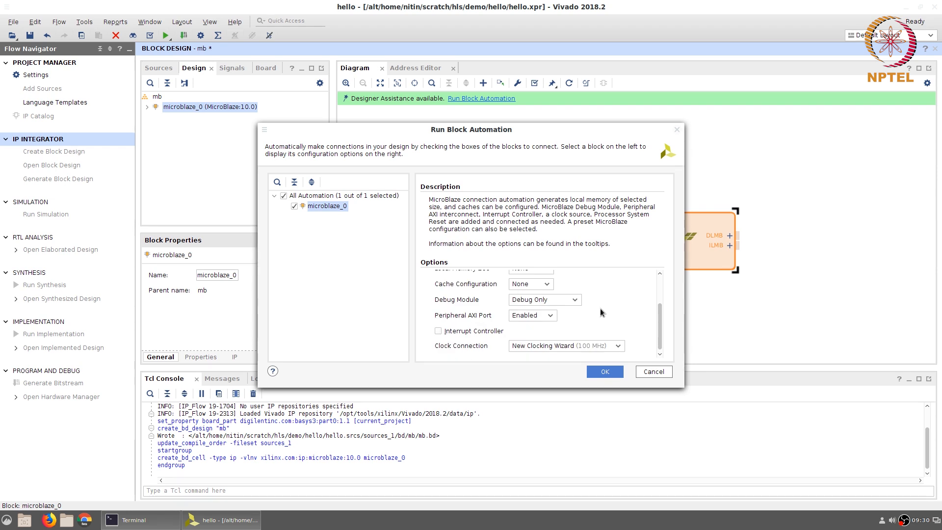
scroll(596, 312, "up", 3)
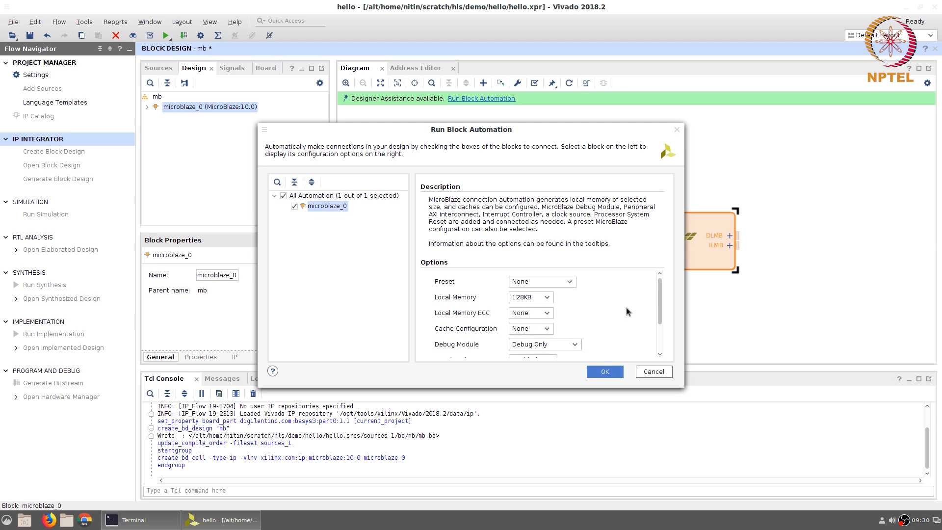
scroll(627, 311, "down", 3)
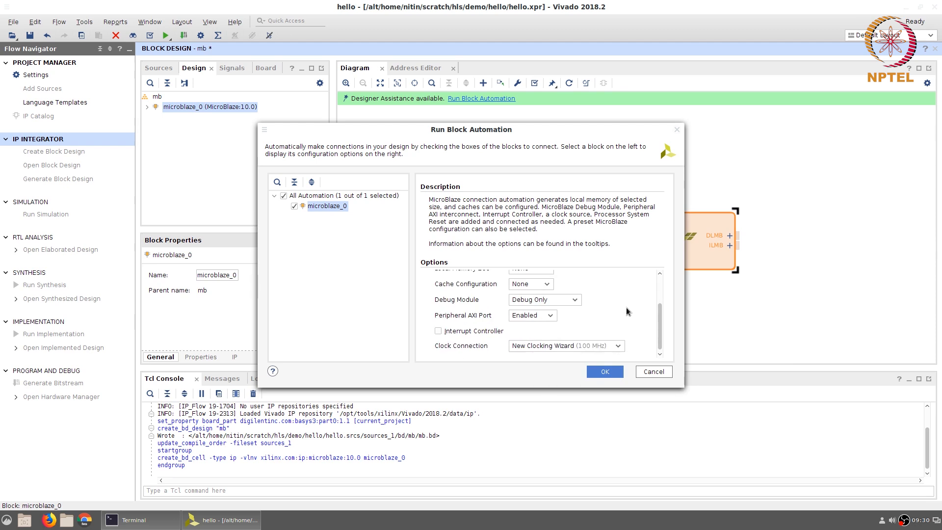
left_click(608, 372)
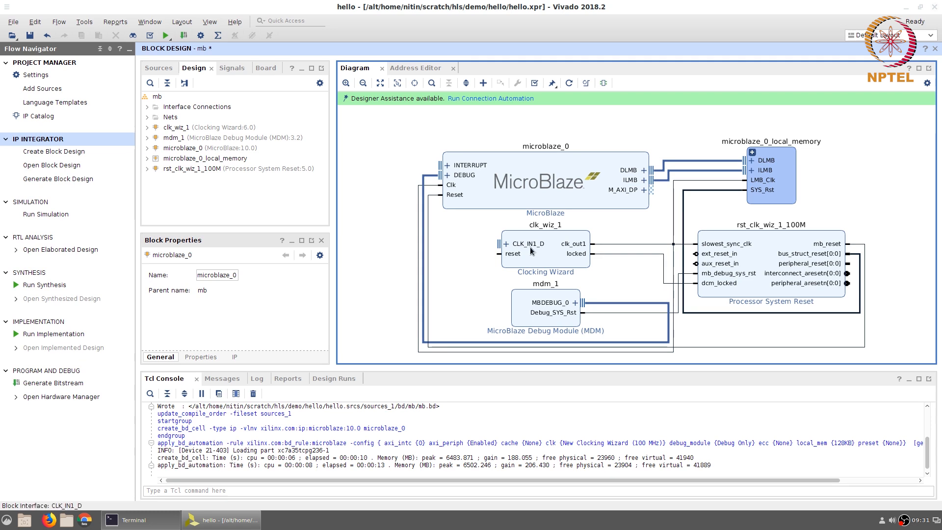
Customize the Clocking Wizard block, assigning CLK_IN1 to the sys clock board interface and EXT_RESET_IN to reset
double_click(545, 258)
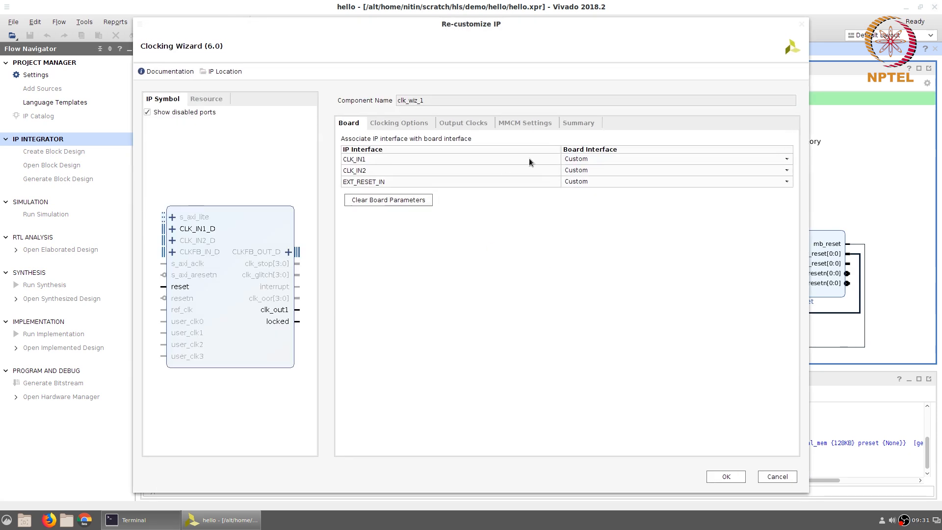
left_click(616, 159)
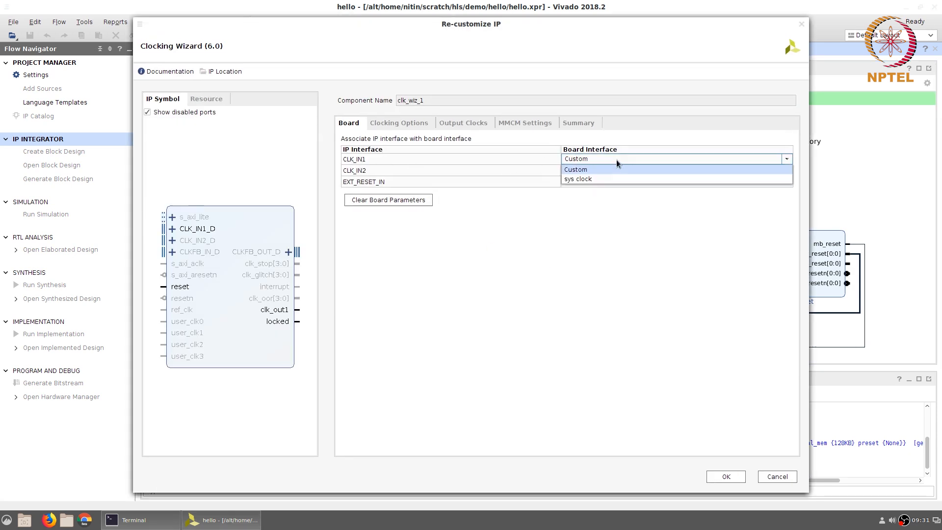
left_click(590, 180)
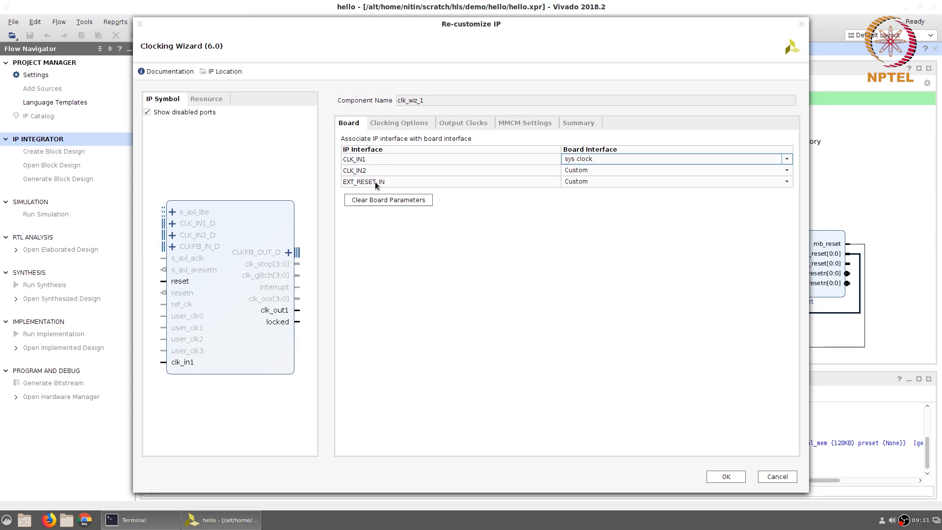
left_click(613, 182)
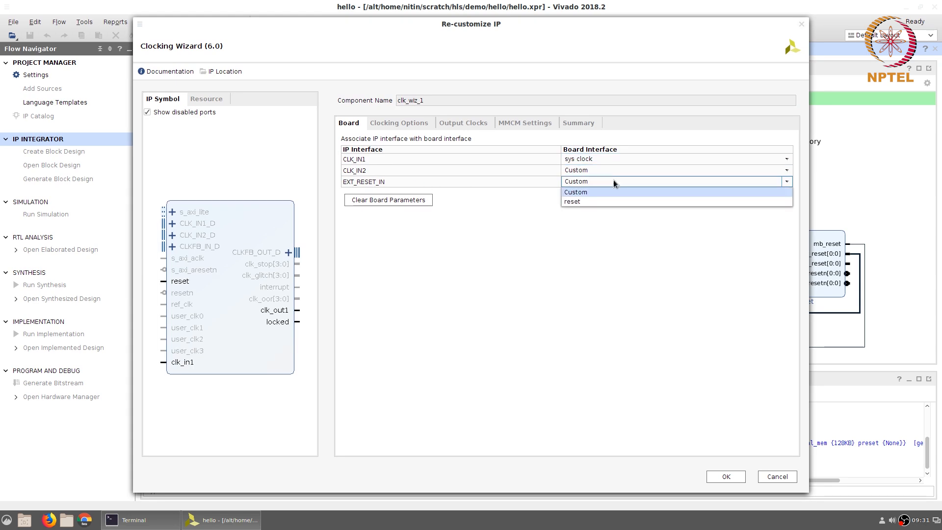
left_click(587, 198)
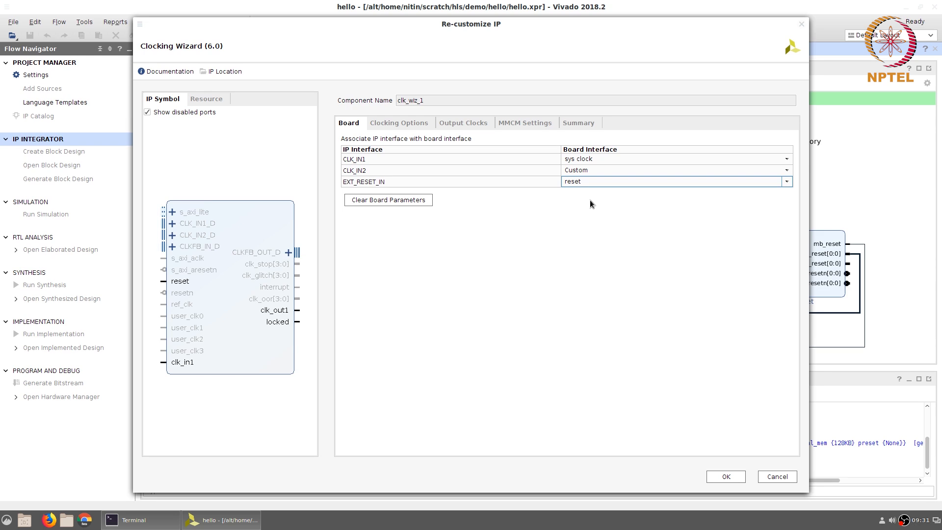
left_click(394, 125)
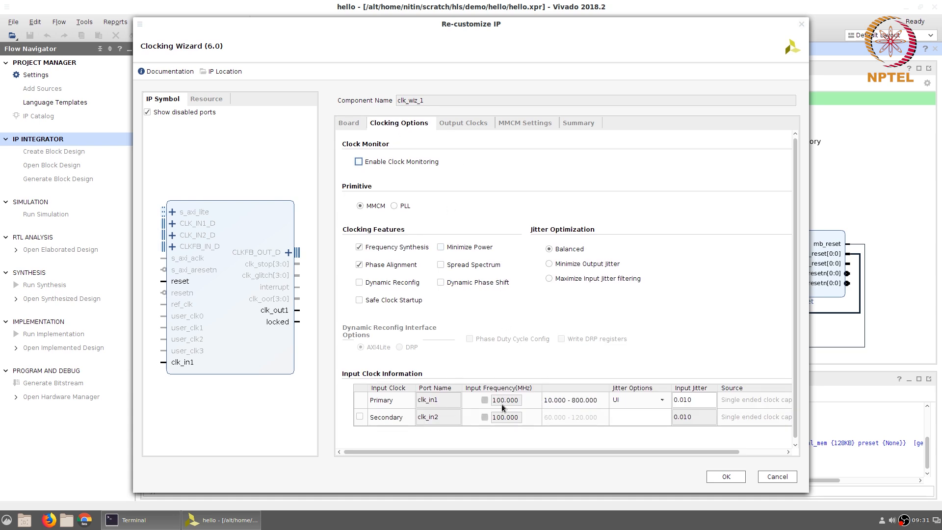
left_click(452, 123)
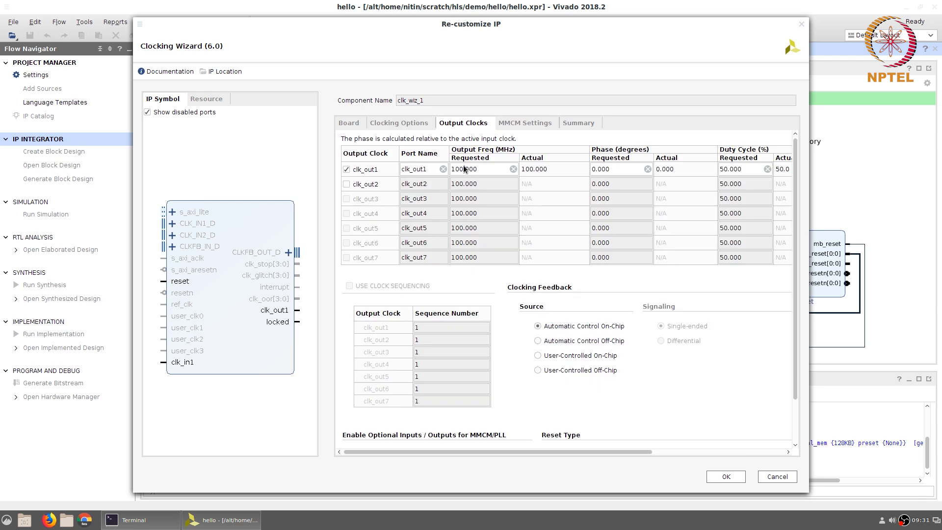
left_click(727, 477)
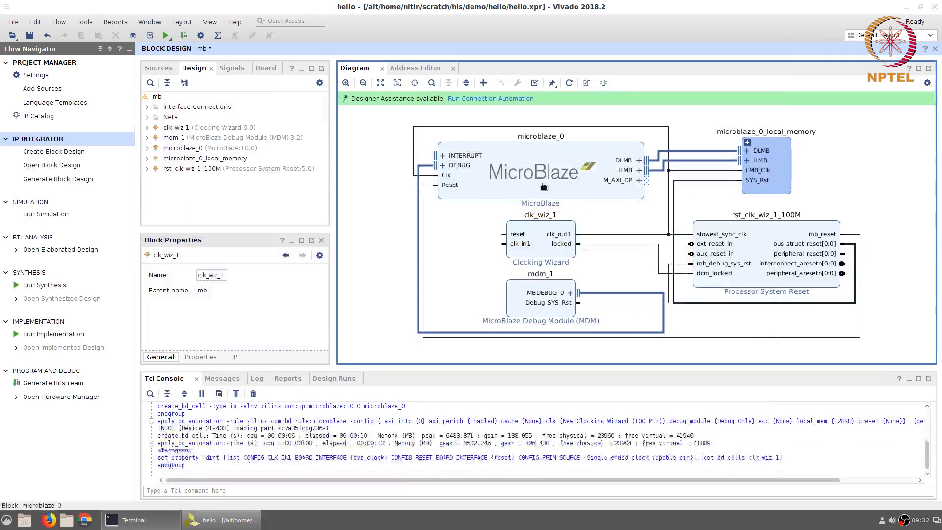
Add the AXI Uartlite IP to the block design
left_click(483, 83)
type("uart")
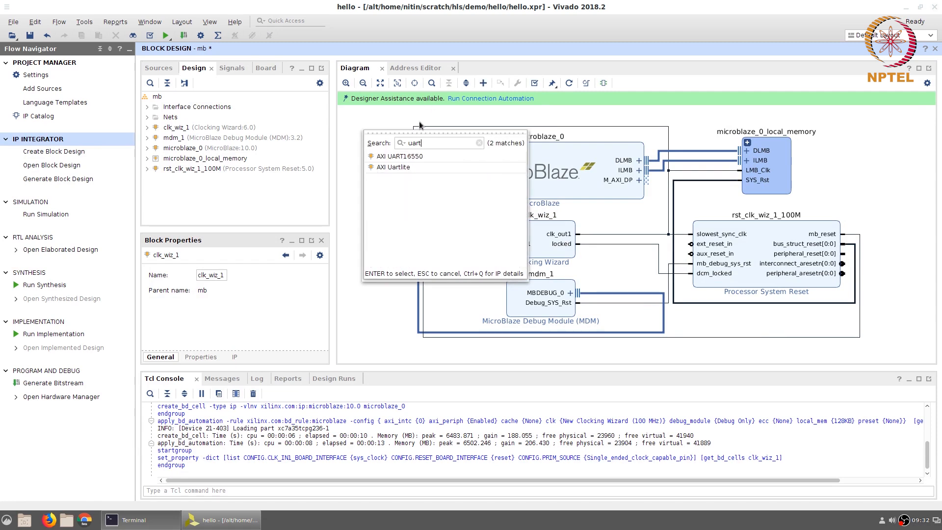
double_click(390, 168)
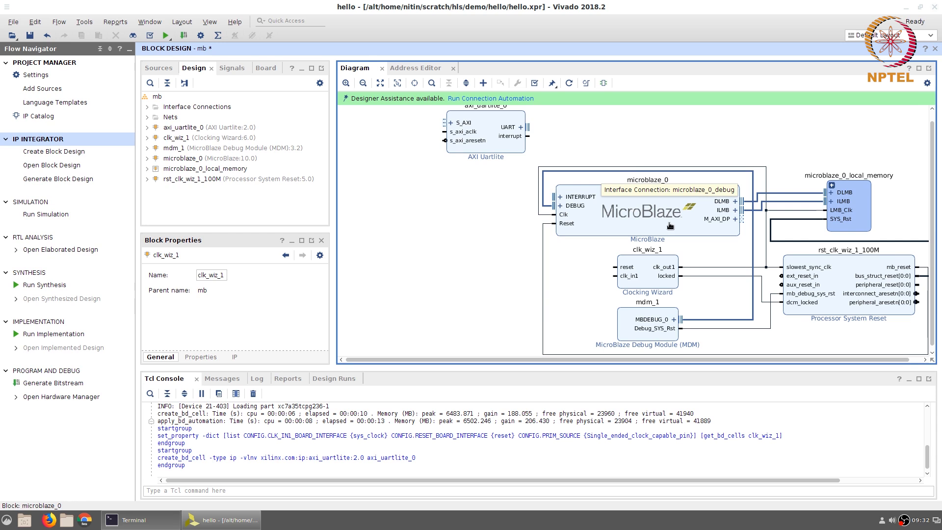
Run connection automation for all interfaces of the UART, Clocking Wizard and Processor System Reset blocks
left_click(490, 99)
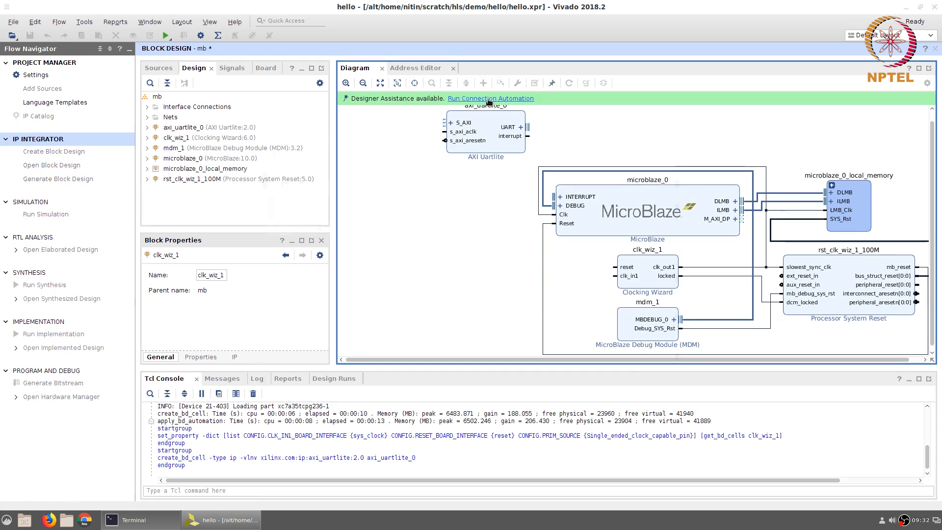
left_click(286, 197)
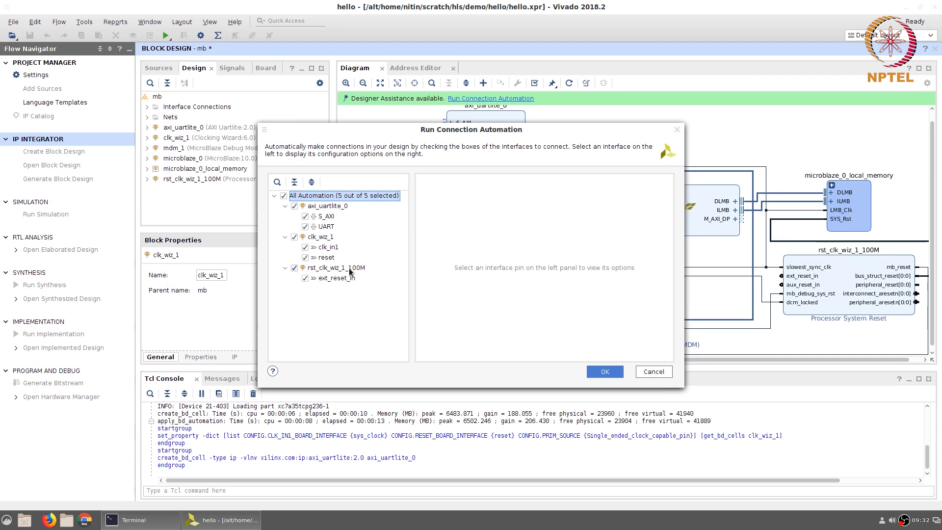
left_click(599, 376)
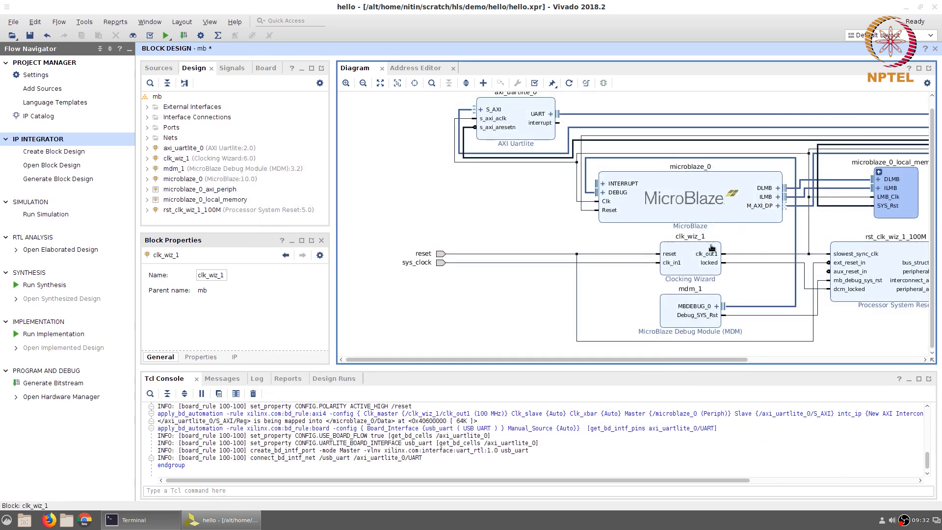
Examine the reset, sys_clock and usb_uart connections by highlighting each of them in the diagram
left_click(637, 254)
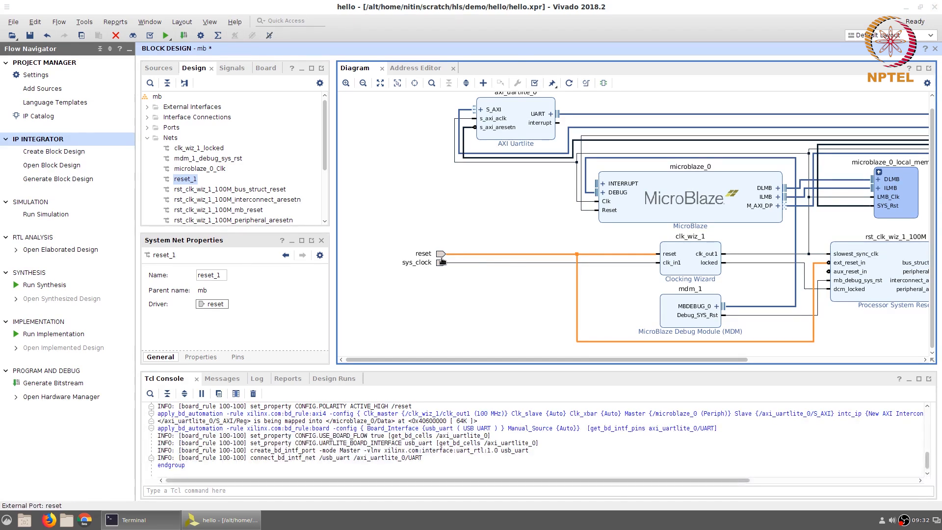
left_click(445, 263)
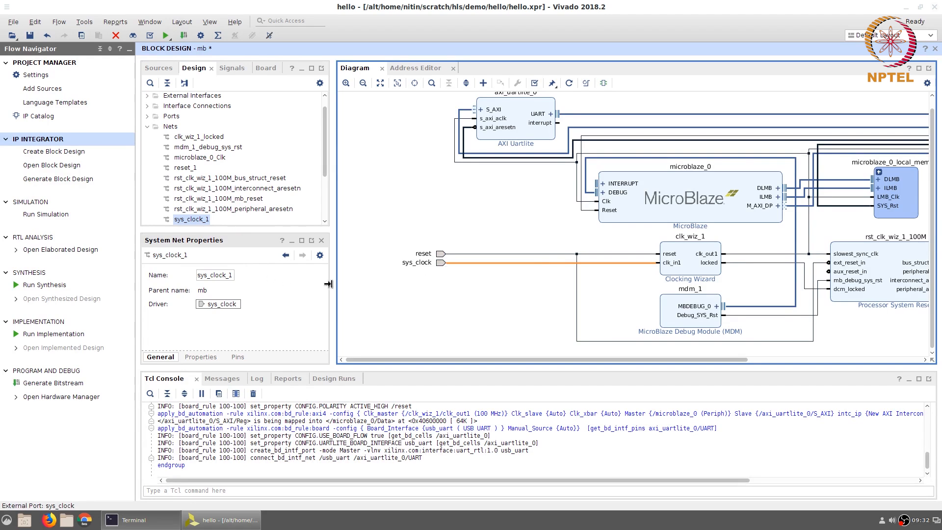
left_click_drag(607, 360, 751, 360)
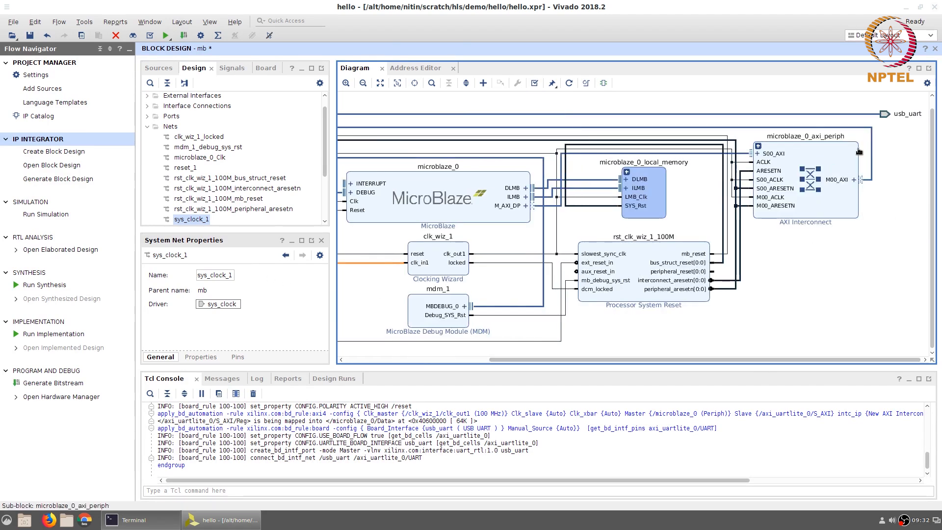
left_click(875, 116)
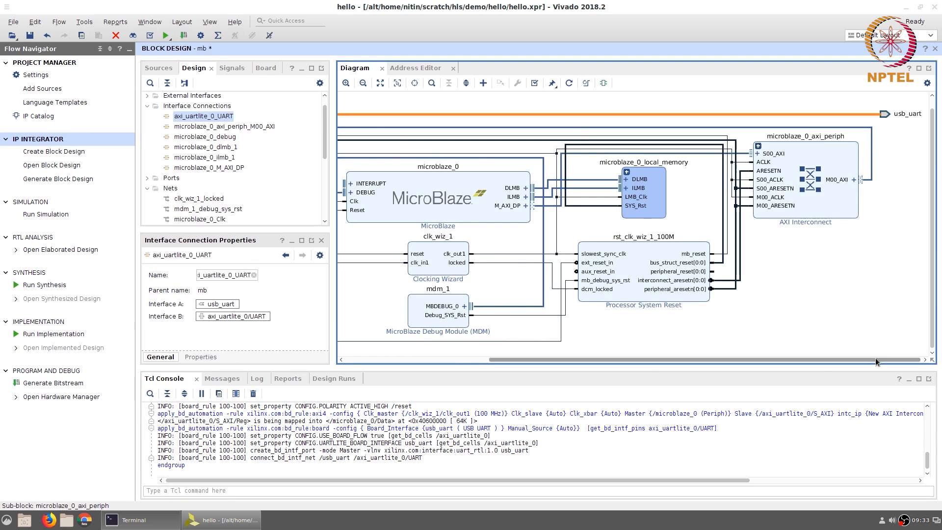
left_click_drag(875, 358, 734, 361)
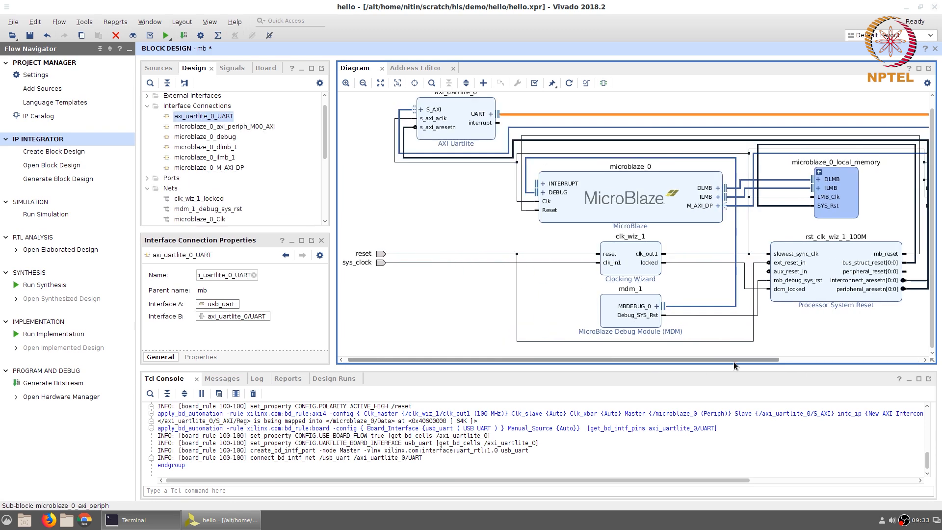
Regenerate the diagram layout and validate the block design
left_click(569, 83)
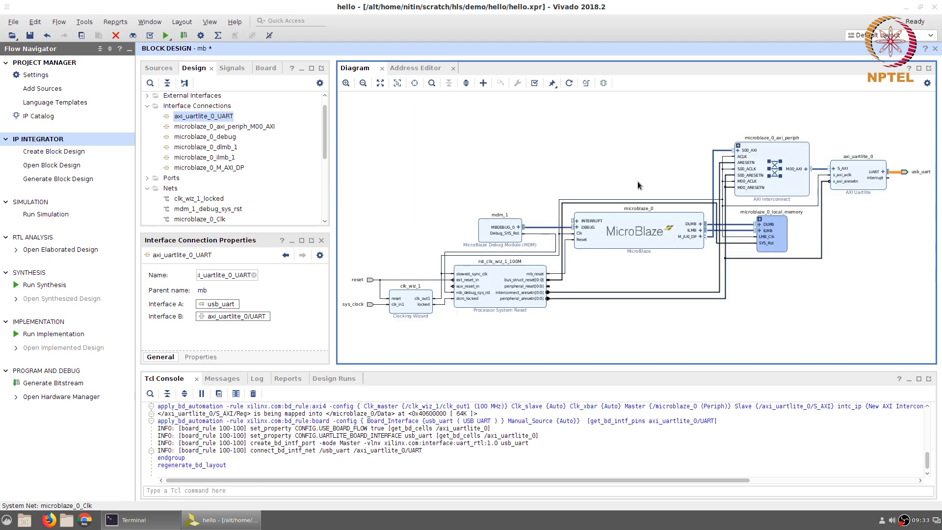
left_click(535, 83)
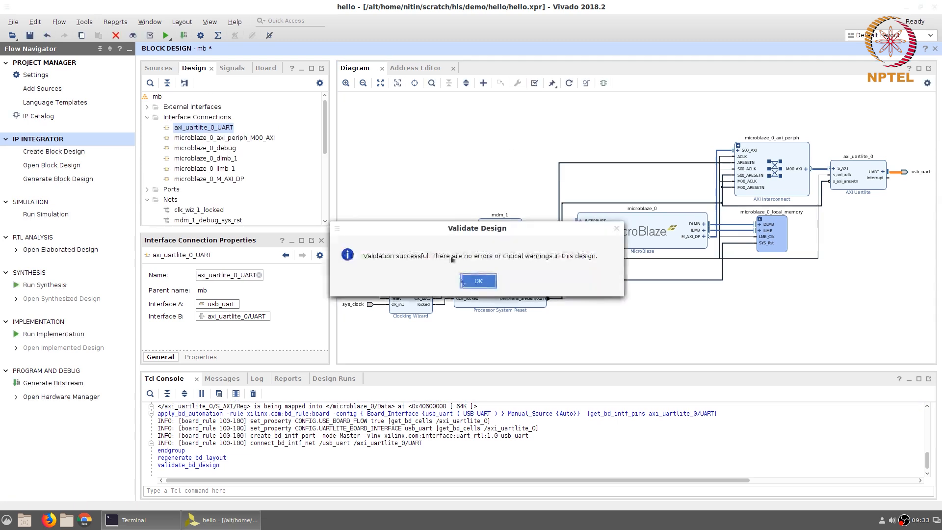
Save the validated block design and create an HDL wrapper for mb that Vivado manages and auto-updates
left_click(468, 282)
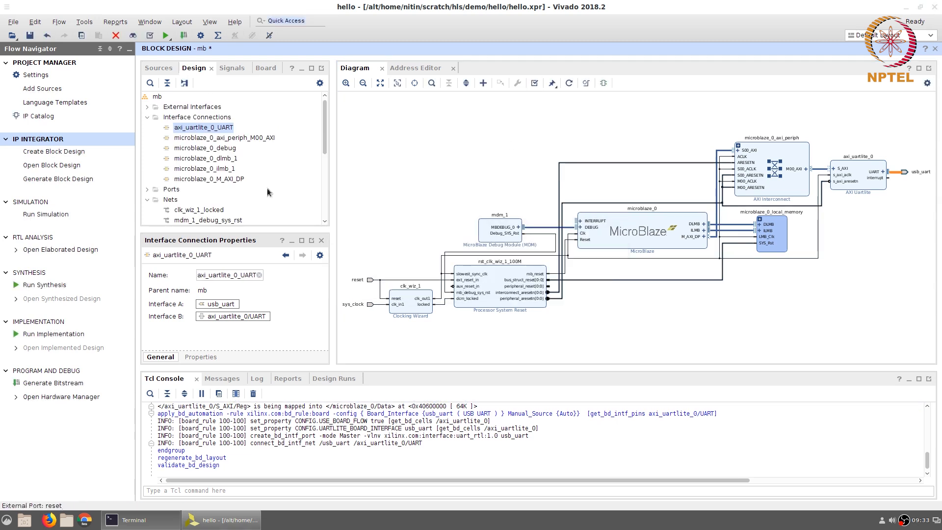
left_click(30, 37)
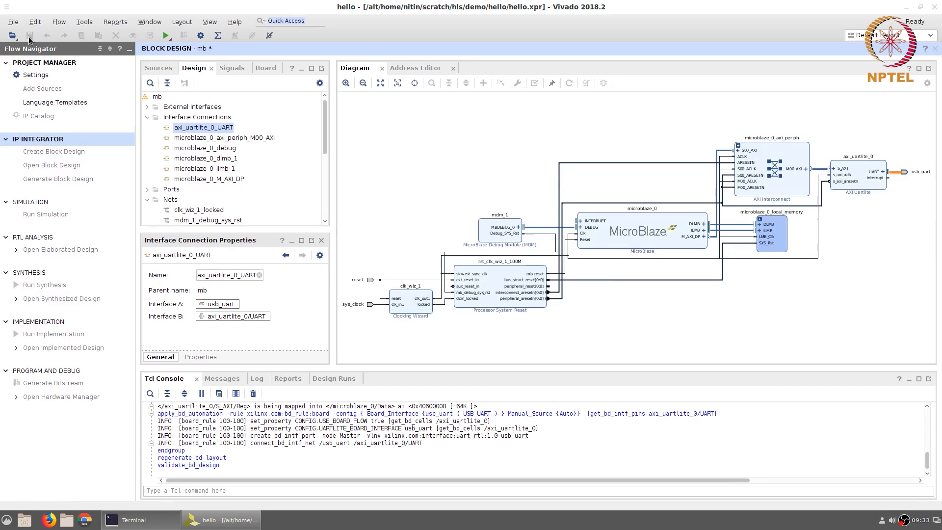
left_click(160, 69)
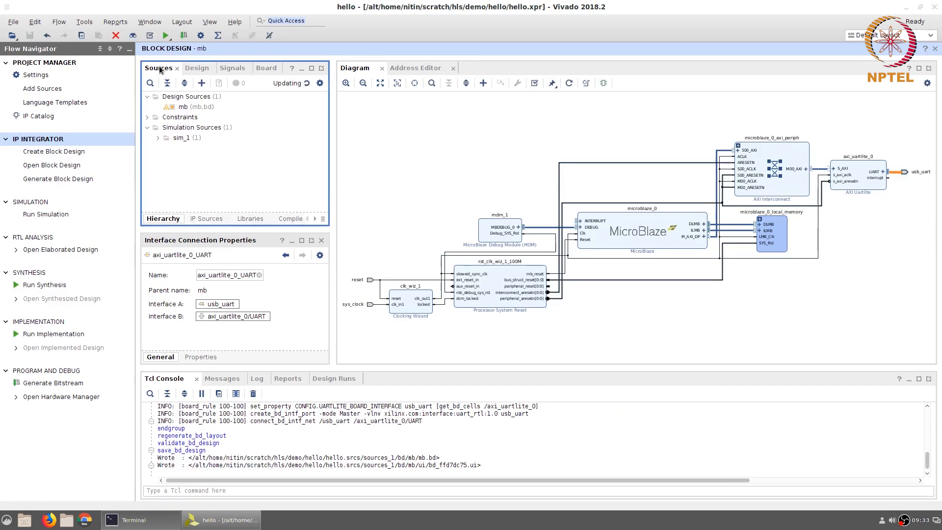
right_click(193, 110)
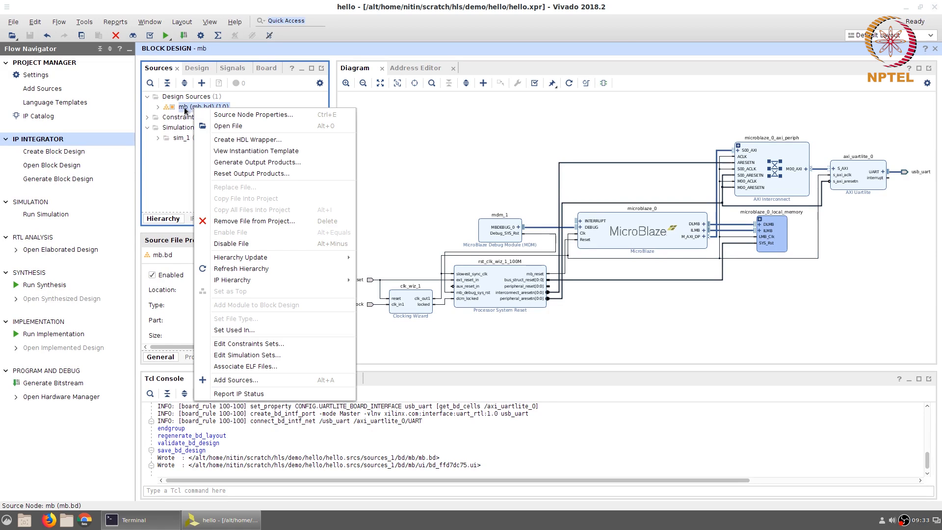
left_click(233, 140)
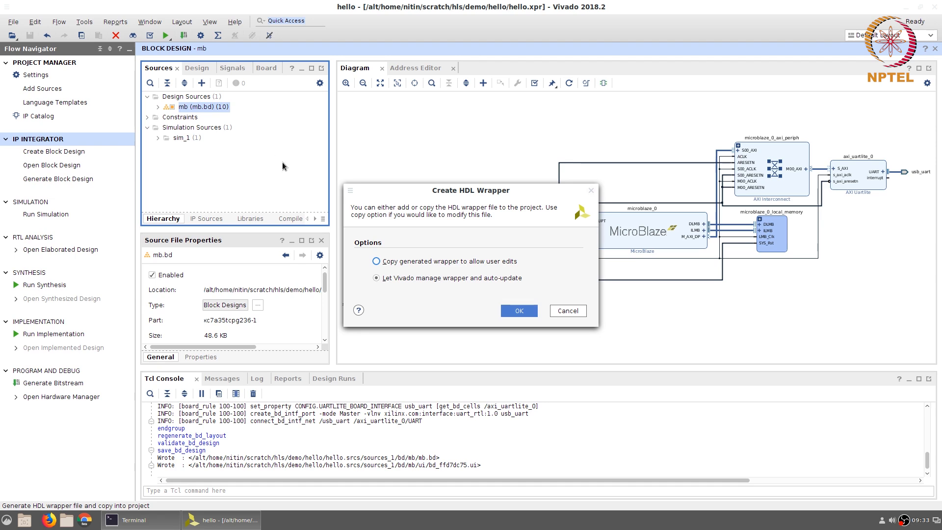
left_click(520, 312)
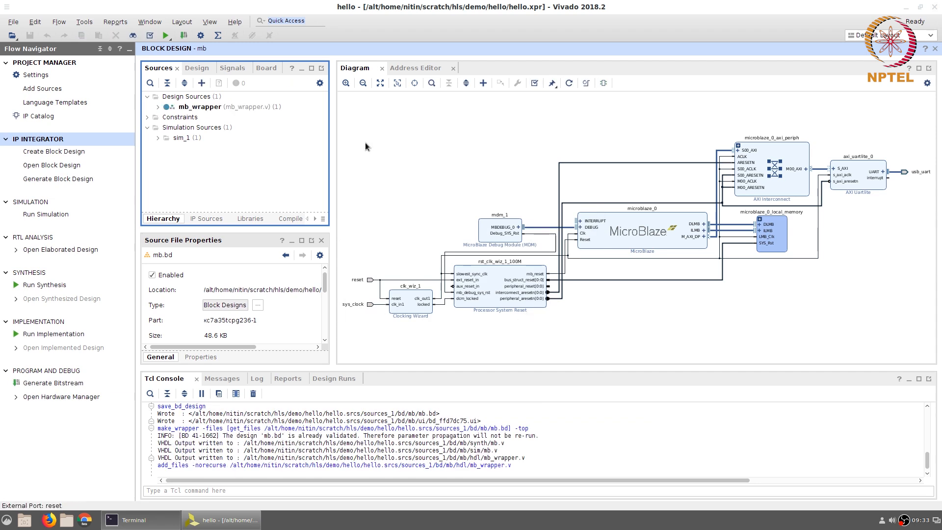
Run synthesis on the local host with 6 jobs and open the synthesized design
left_click(44, 285)
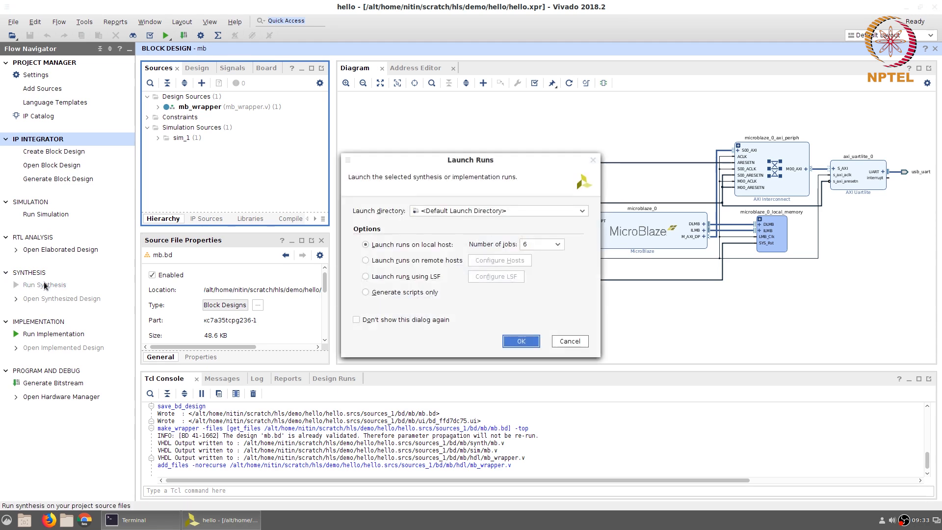
left_click(521, 341)
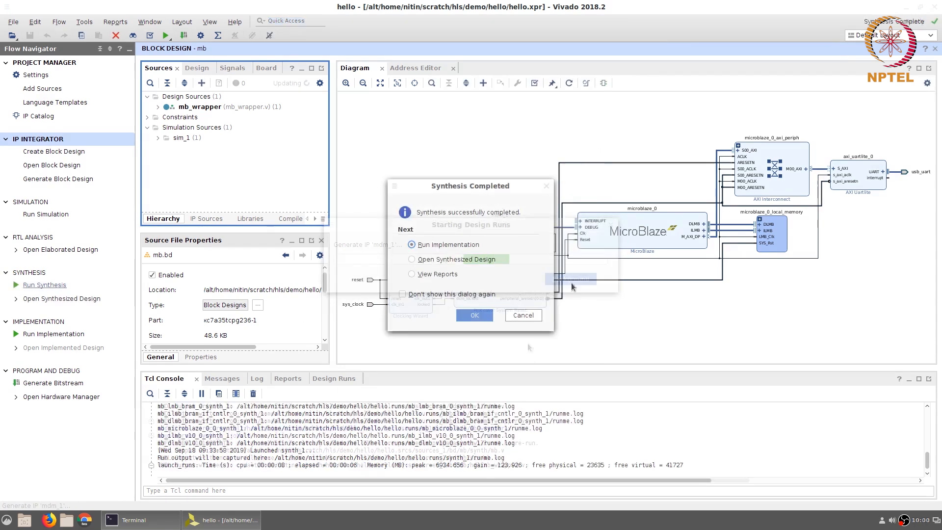
left_click(440, 261)
left_click(476, 316)
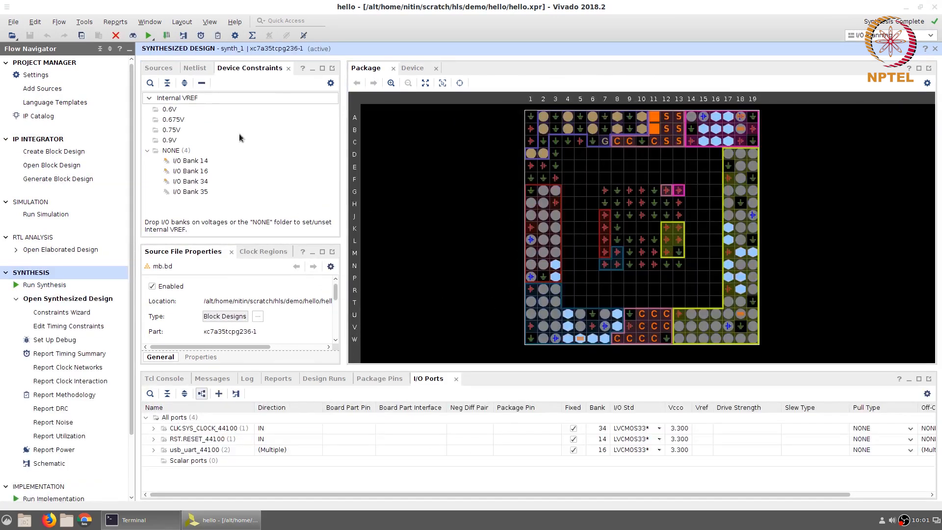
Load the I/O Planning layout for the synthesized design
left_click(182, 23)
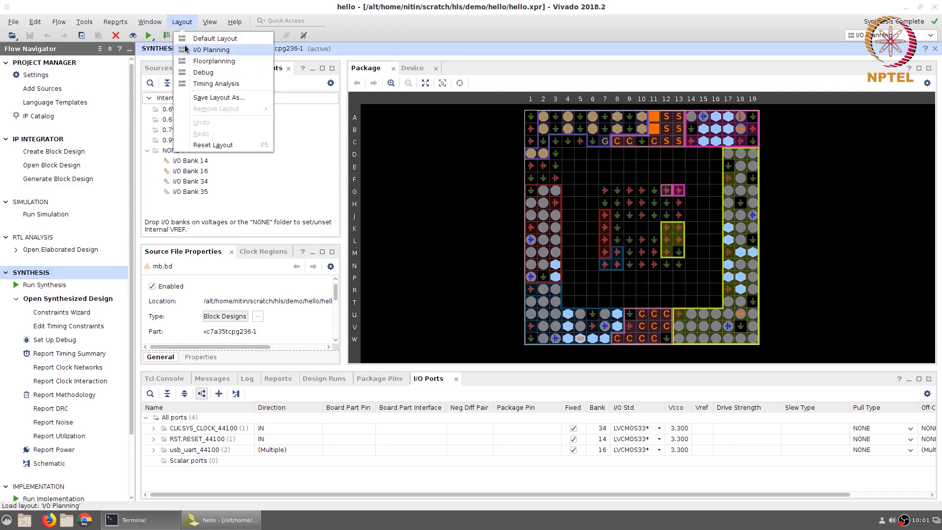
left_click(235, 21)
left_click(182, 23)
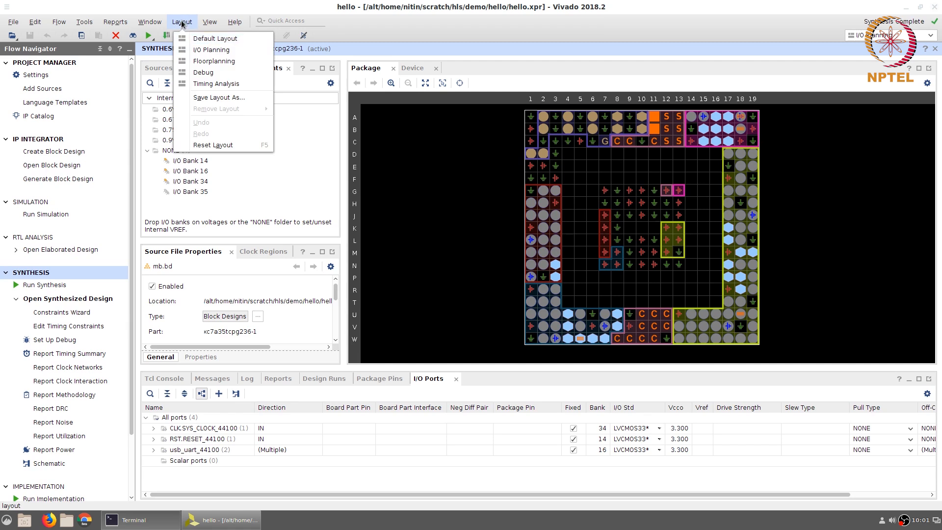
left_click(185, 46)
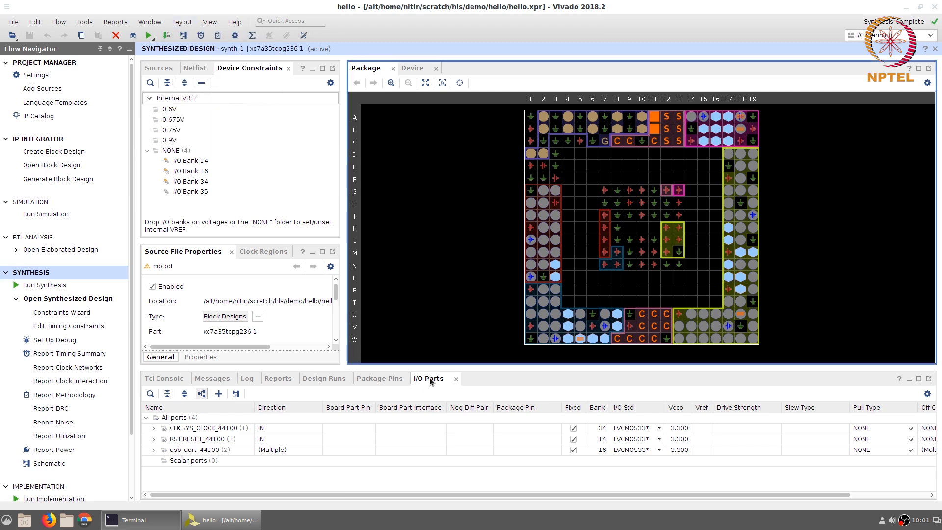
Check the package pin and I/O standard assigned to the sys_clock port
left_click(153, 430)
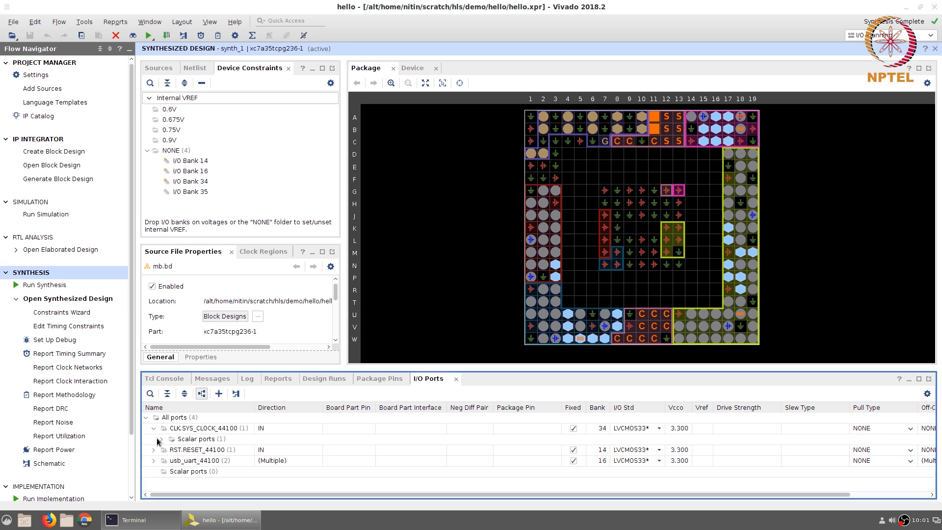
left_click(161, 439)
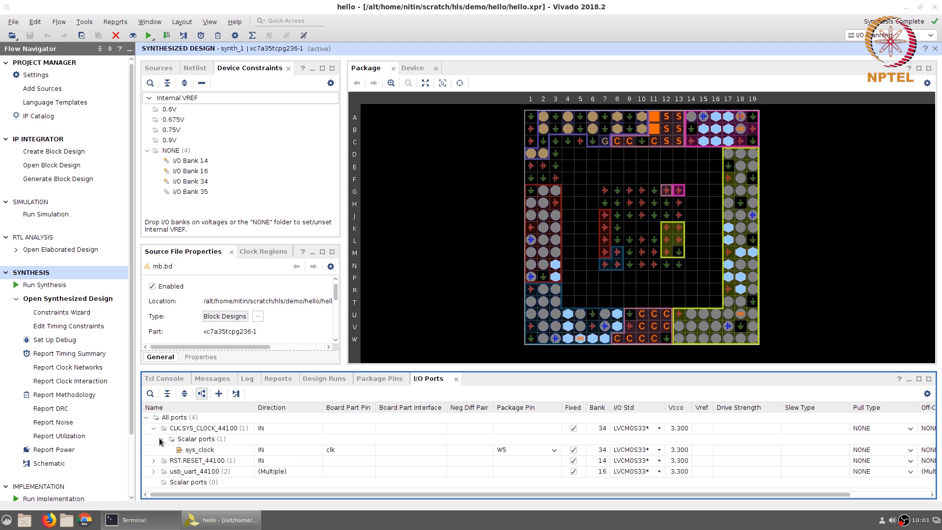
left_click(209, 452)
left_click(509, 450)
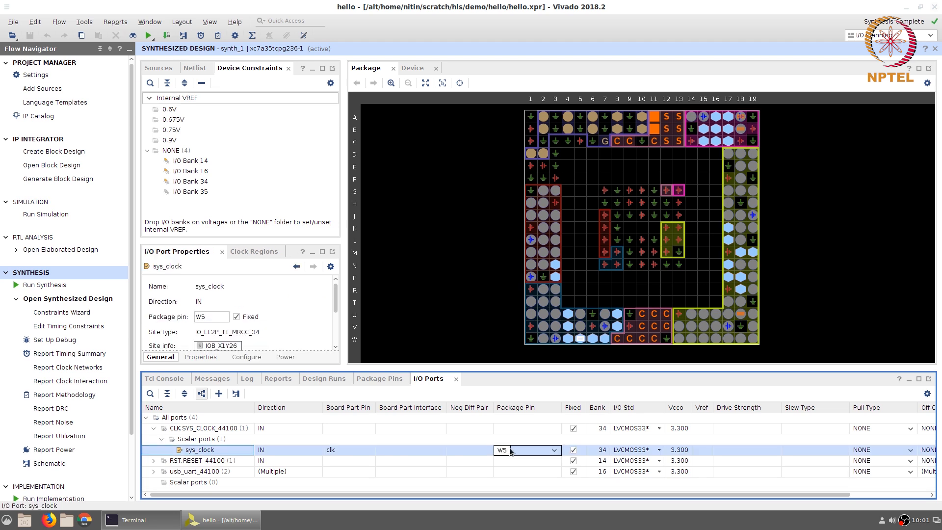
left_click(644, 451)
left_click(153, 428)
Check the package pin assigned to the reset port
left_click(154, 439)
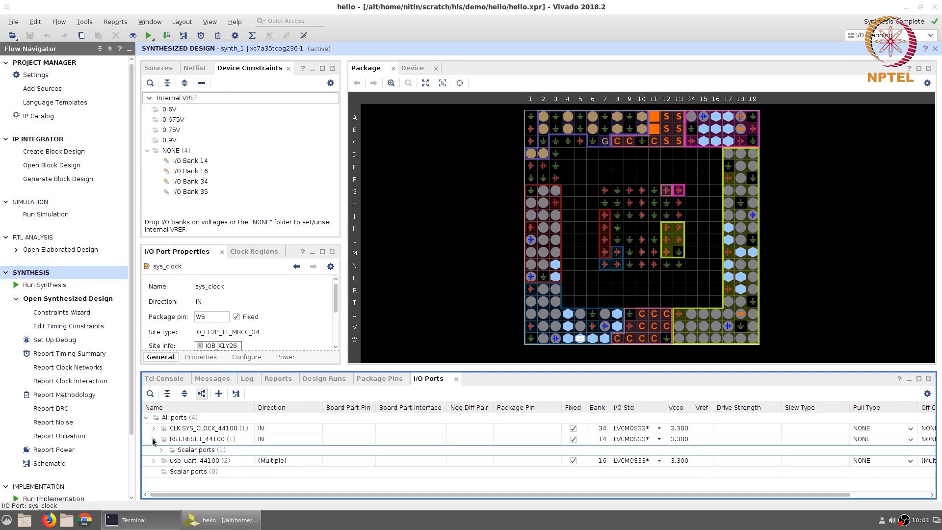
left_click(161, 450)
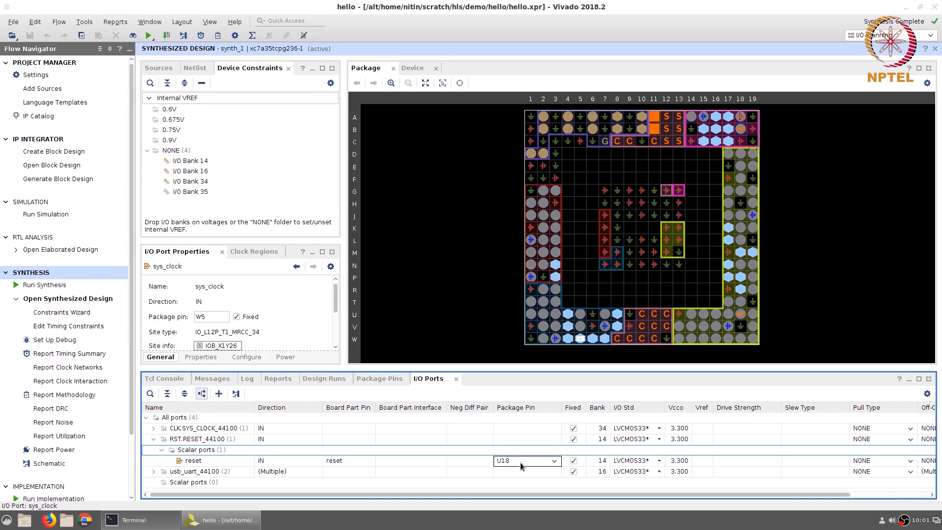
left_click(153, 439)
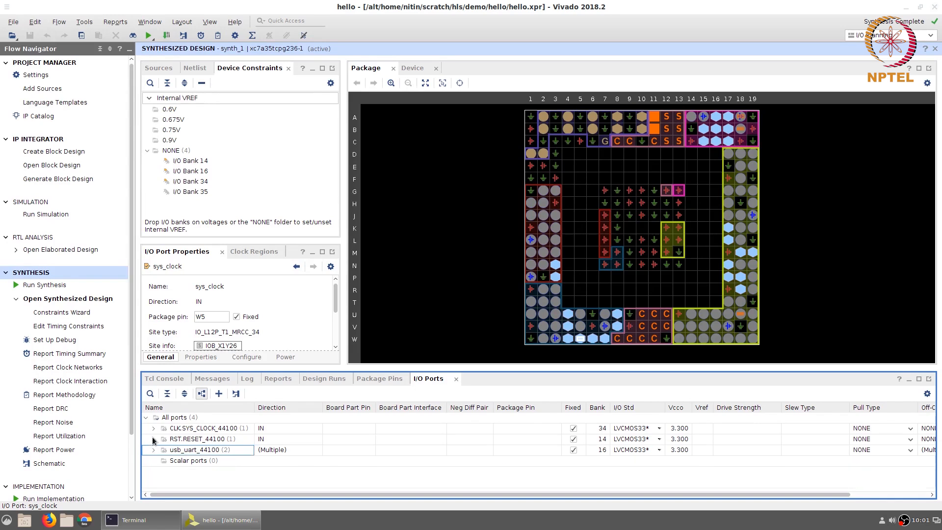
Check the package pins assigned to the usb_uart receive and transmit ports
left_click(154, 450)
left_click(161, 461)
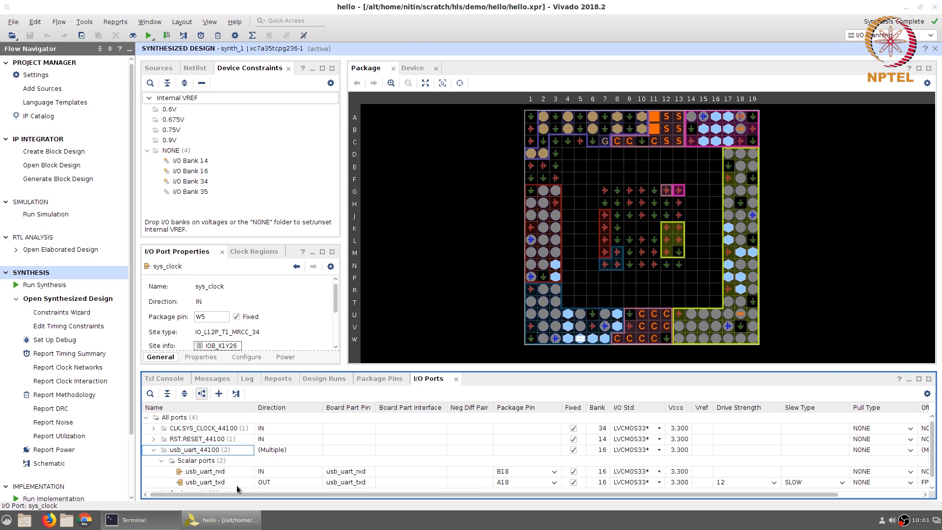
left_click(512, 472)
left_click(511, 483)
left_click(154, 451)
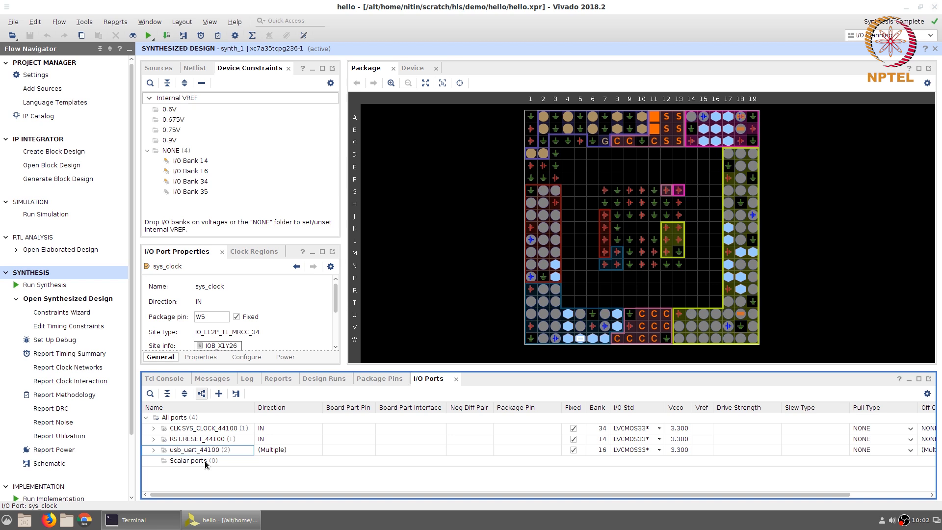
Reopen the block design and examine the offset address, range and high address of the MicroBlaze data memory controller
left_click(52, 165)
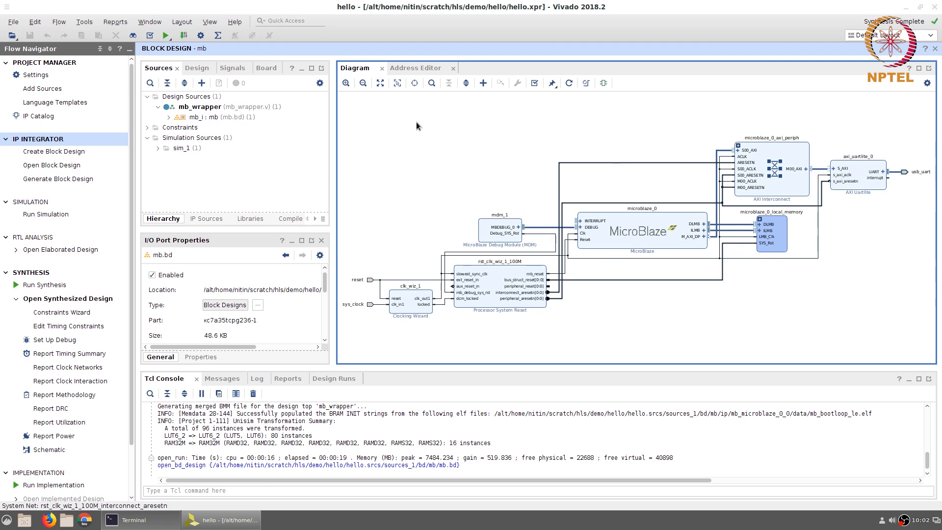
left_click(402, 68)
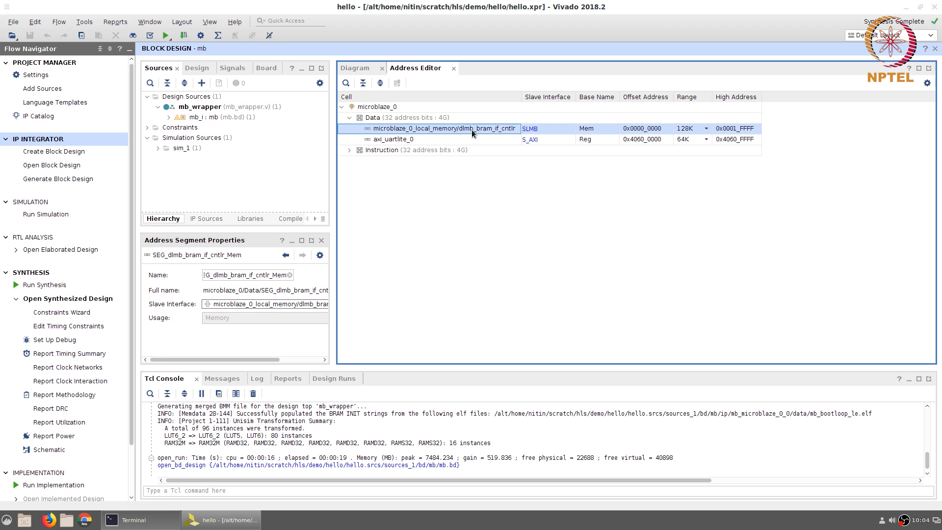
left_click(631, 129)
left_click(736, 132)
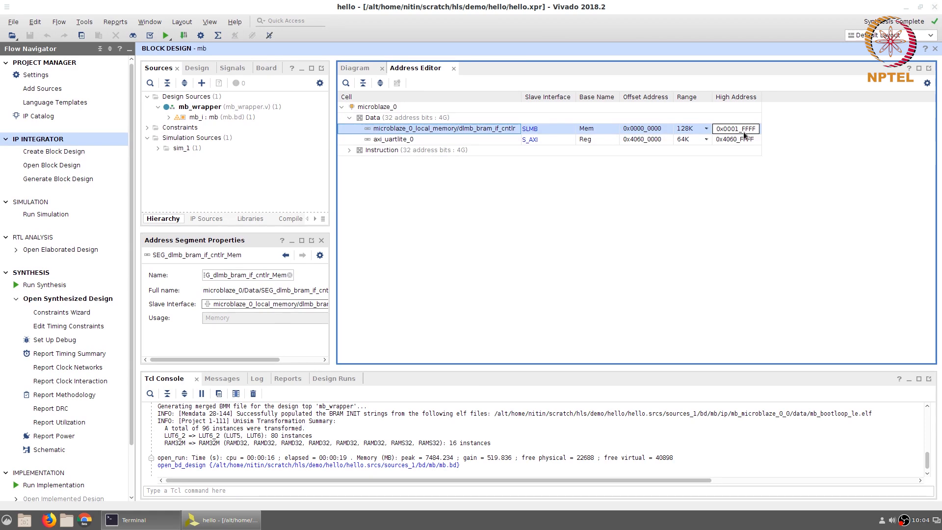
left_click(688, 131)
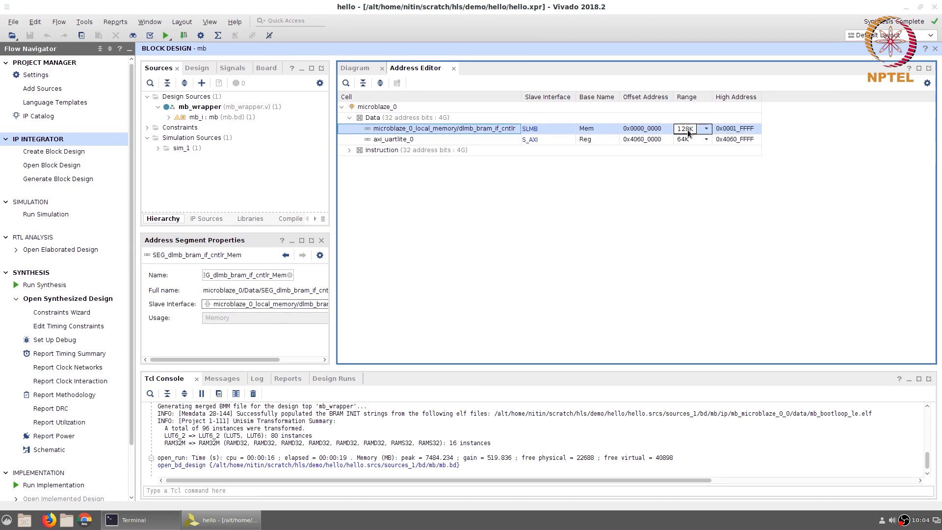
Examine the offset address, range and high address mapped to axi_uartlite_0
left_click(400, 140)
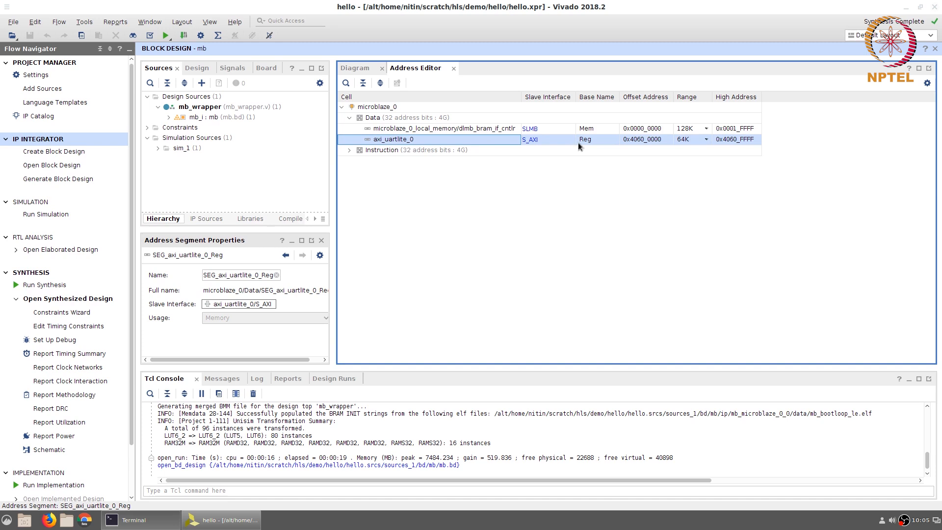
left_click(692, 140)
left_click(661, 141)
left_click(697, 142)
left_click(707, 143)
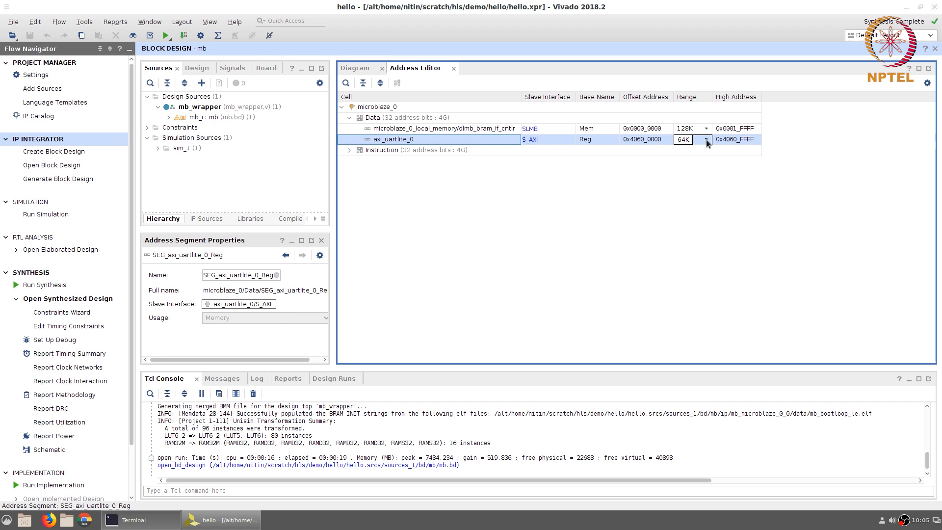
left_click(731, 144)
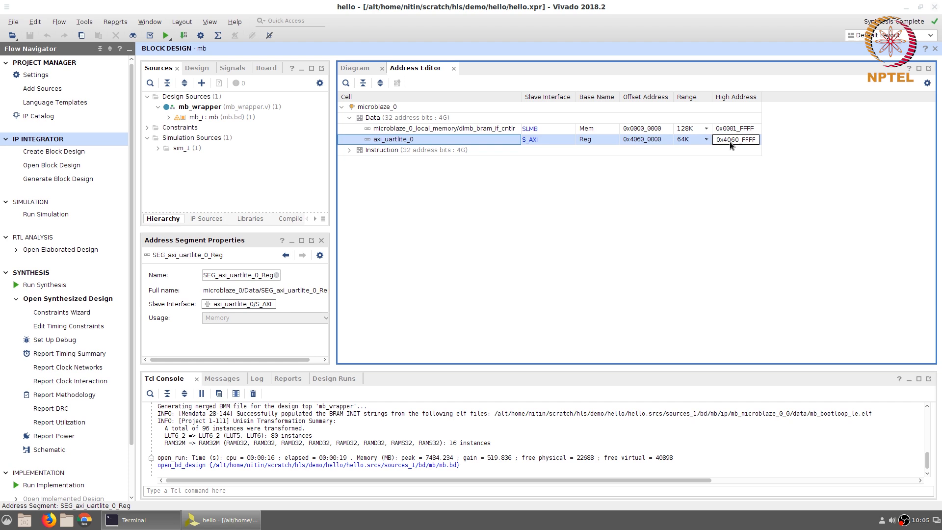
left_click(709, 143)
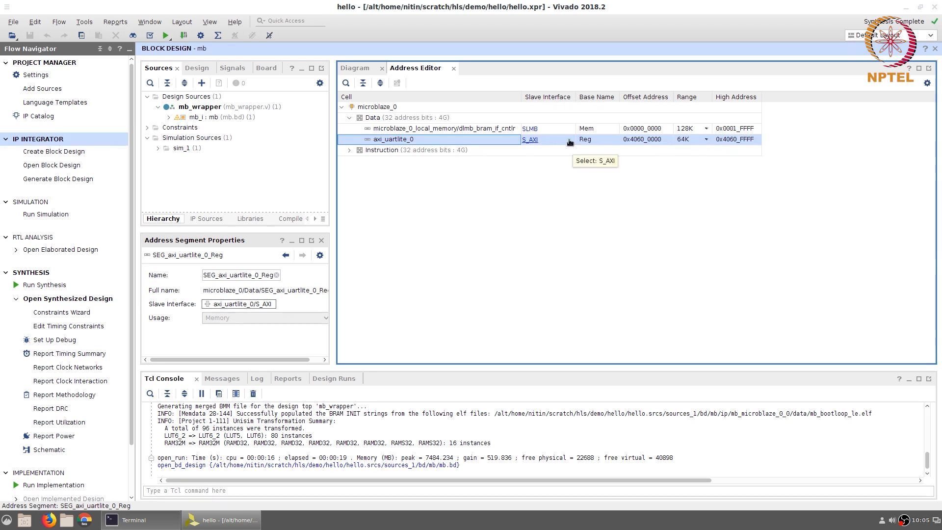
left_click(644, 144)
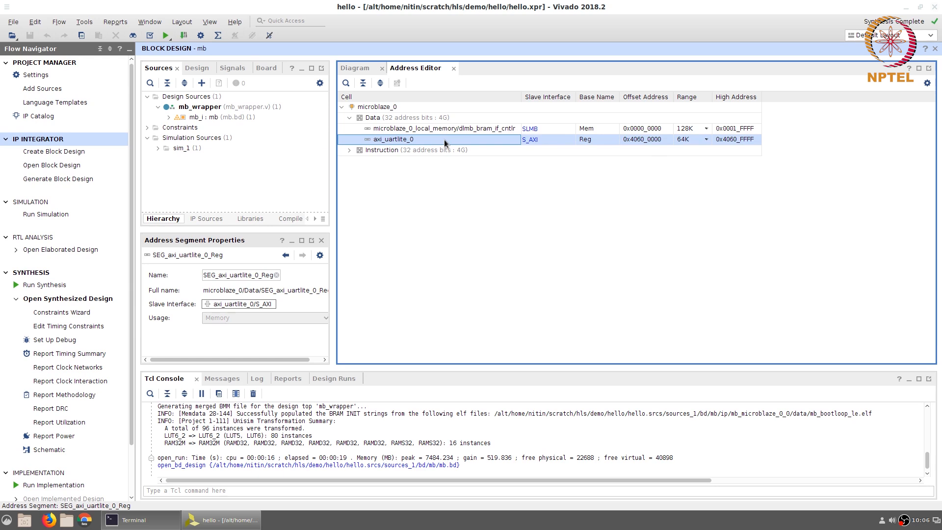
Examine the address mapping of the local memory controller in the MicroBlaze instruction address space
left_click(349, 150)
left_click(451, 161)
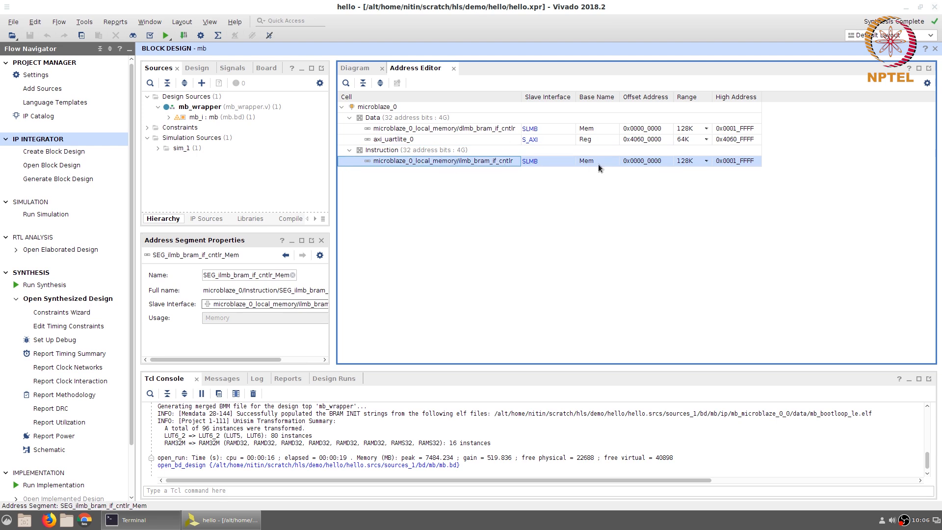
left_click(644, 162)
Generate the bitstream and dismiss the completion dialog without opening the implemented design
scroll(91, 395, "down", 3)
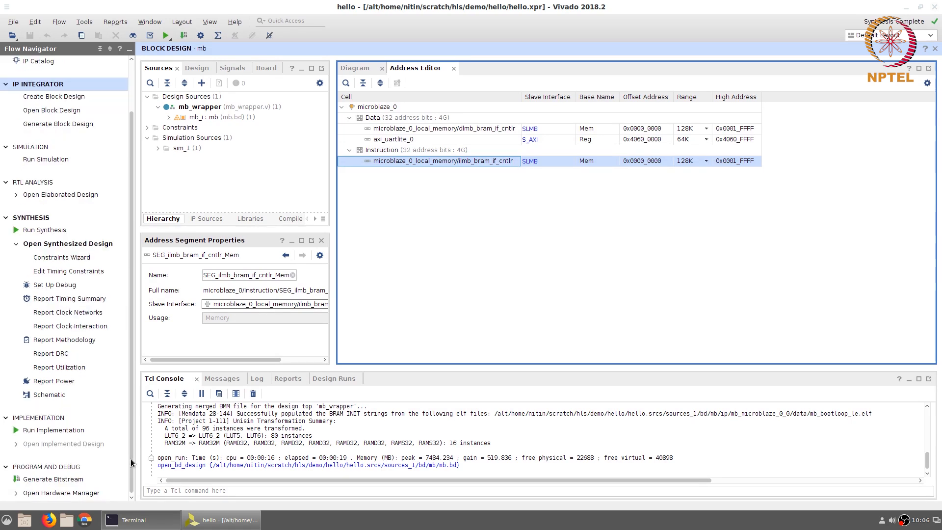
left_click(64, 480)
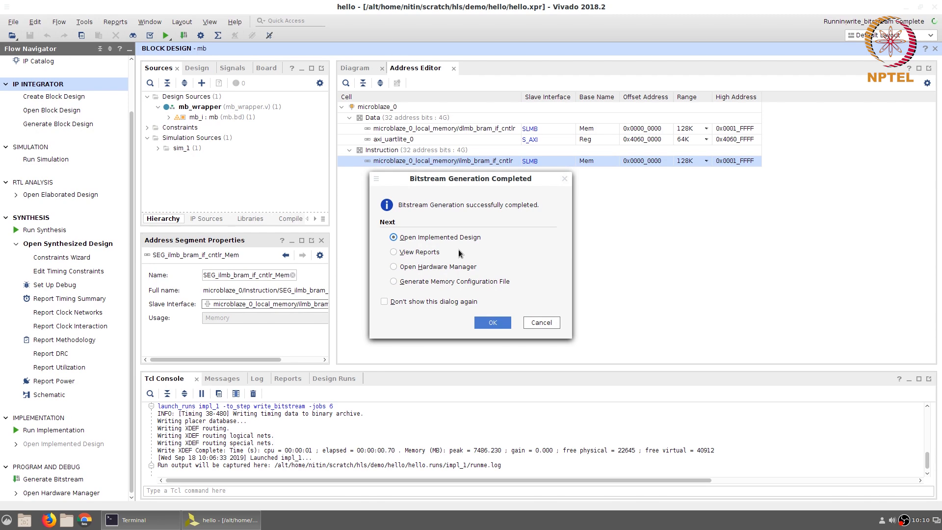
left_click(542, 322)
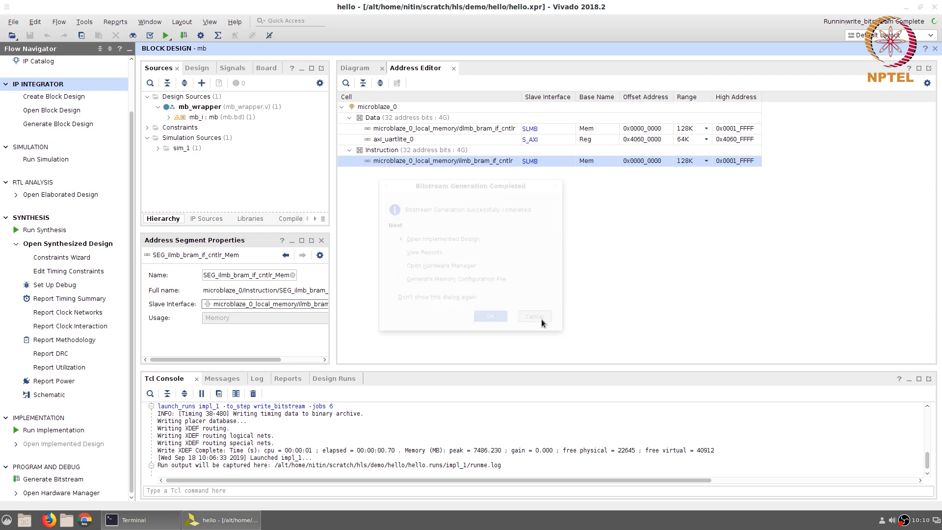
Export the hardware platform local to the project with the bitstream included
left_click(16, 24)
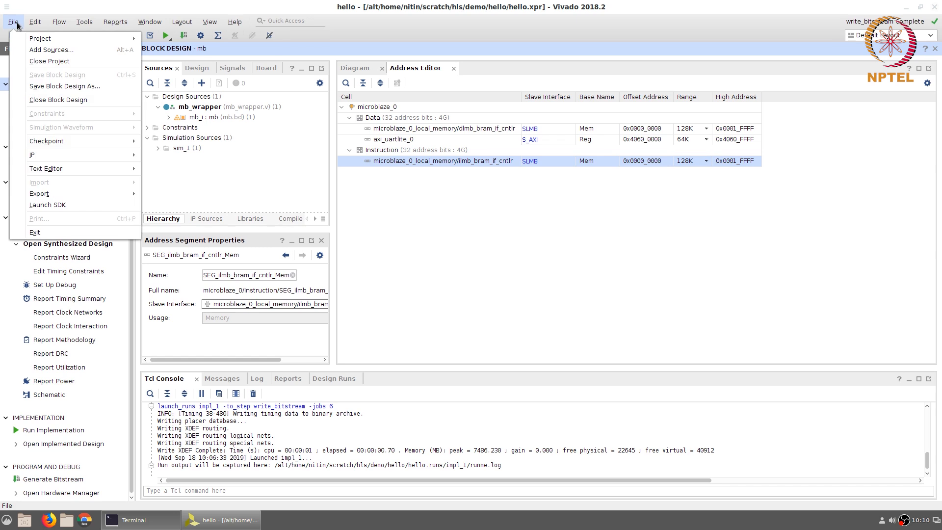
mouse_move(51, 193)
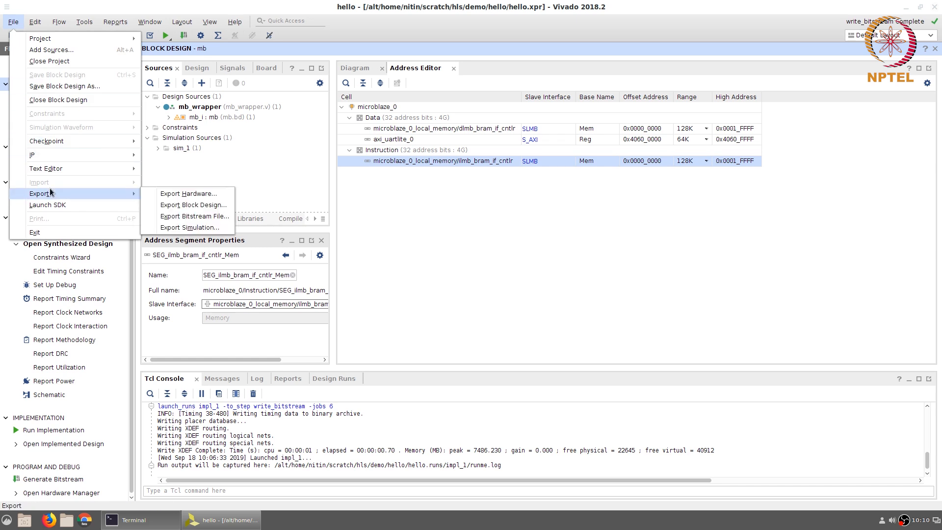
left_click(167, 195)
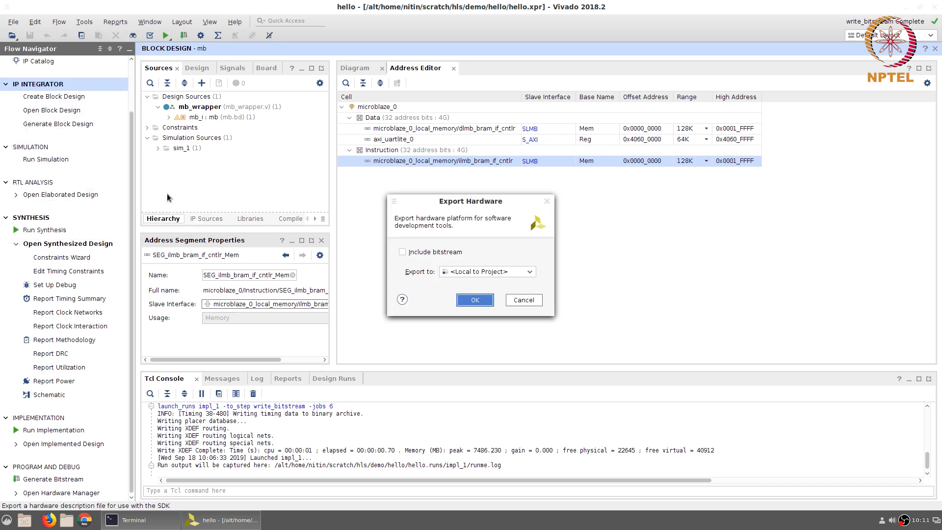
left_click(403, 253)
left_click(477, 302)
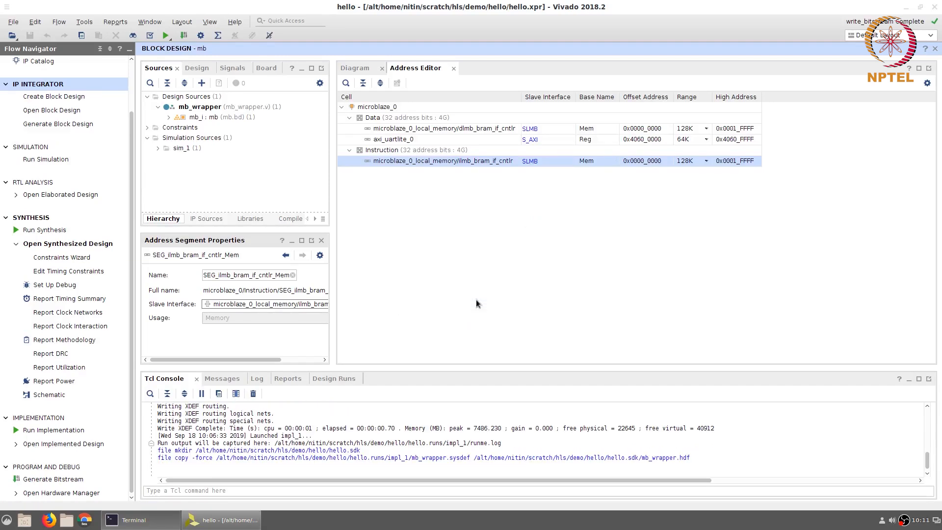
Launch Xilinx SDK with exported location and workspace local to the project, maximize it and review the system.hdf hardware specification
left_click(14, 22)
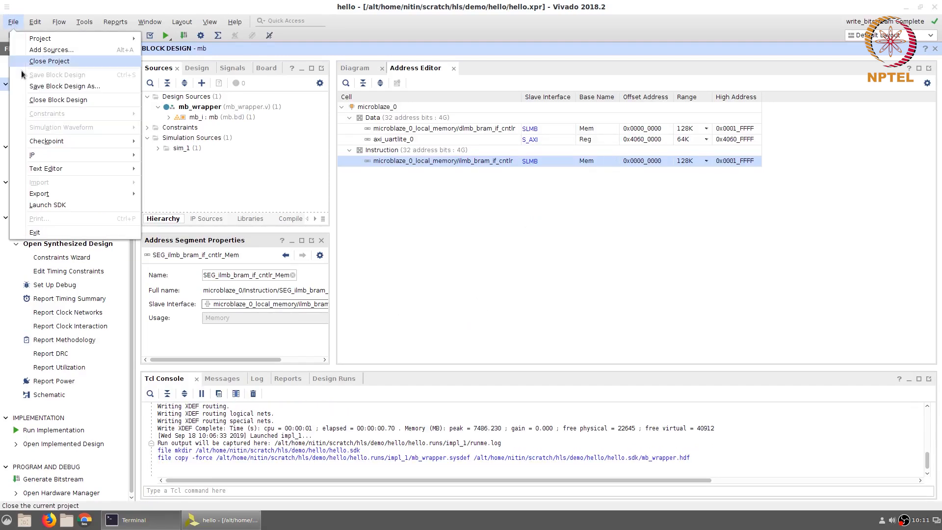
left_click(49, 205)
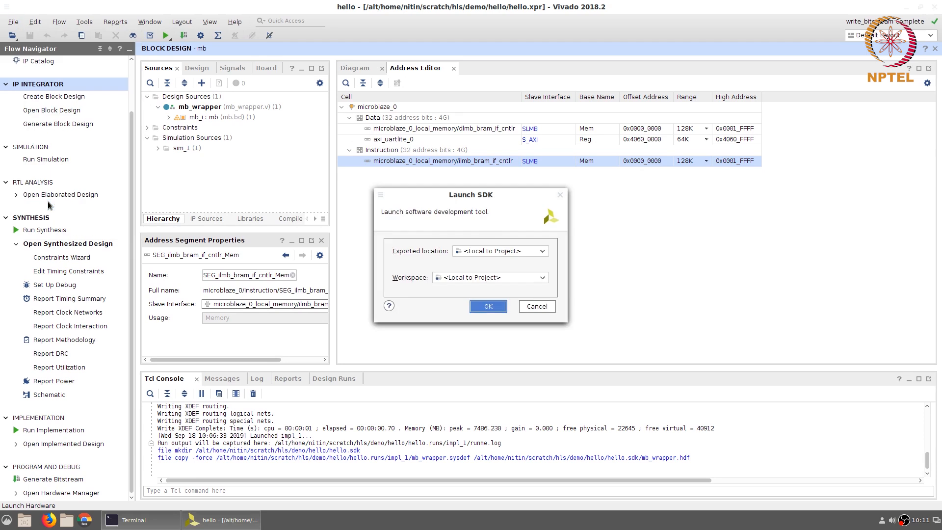
left_click(489, 306)
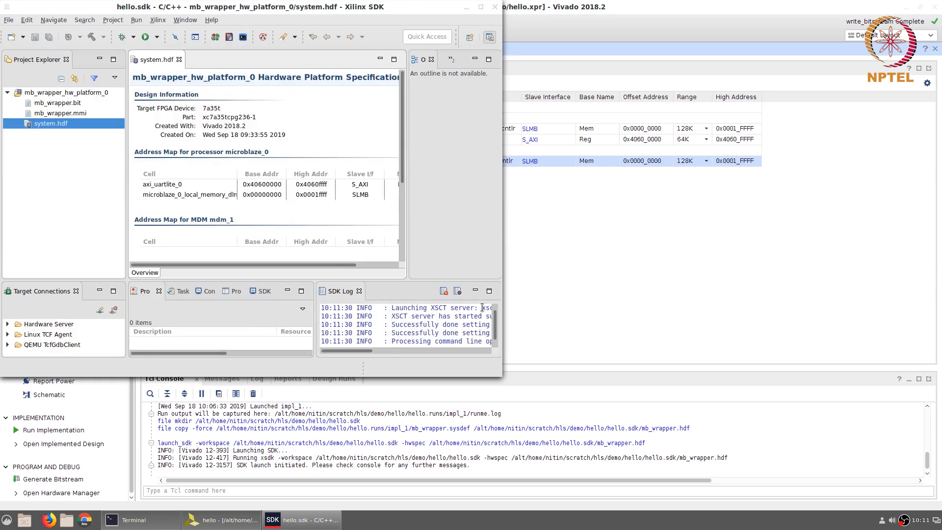
left_click(482, 8)
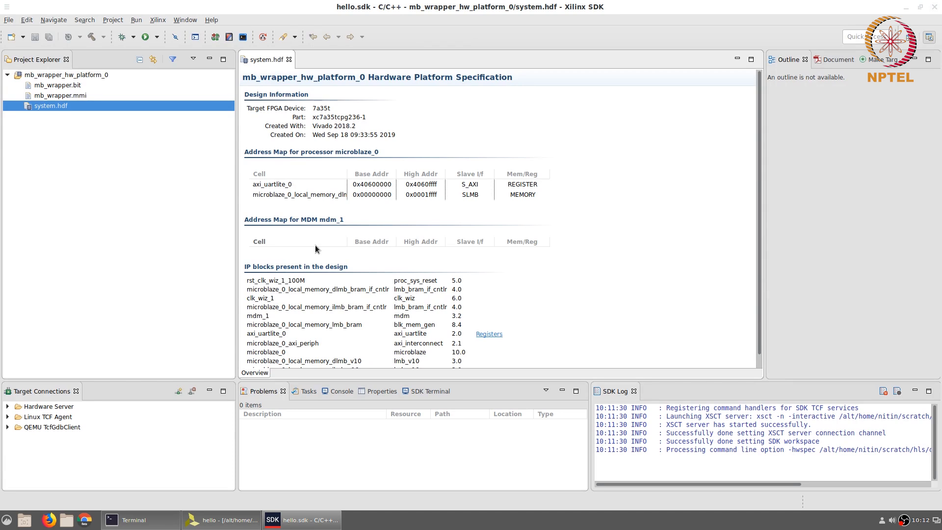
scroll(315, 246, "down", 1)
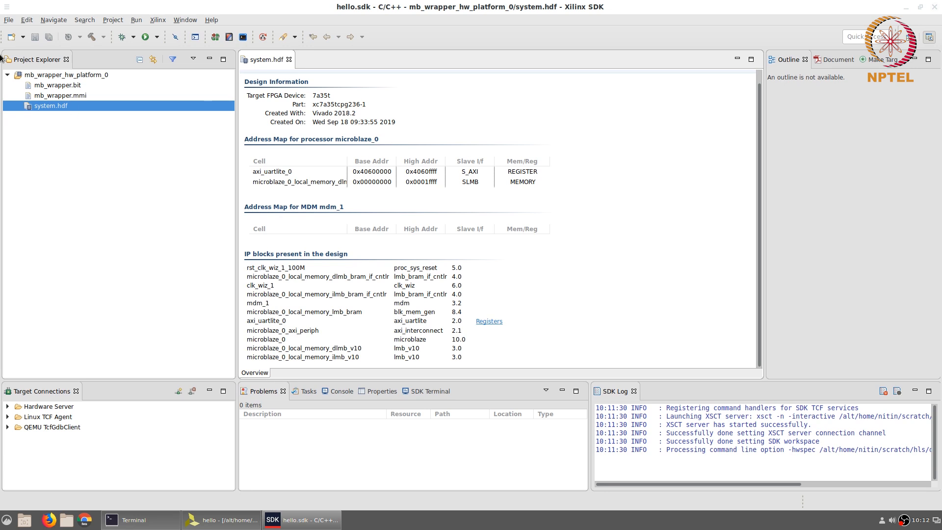
Start a new application project named hello, keeping standalone as the OS platform
left_click(8, 21)
mouse_move(167, 38)
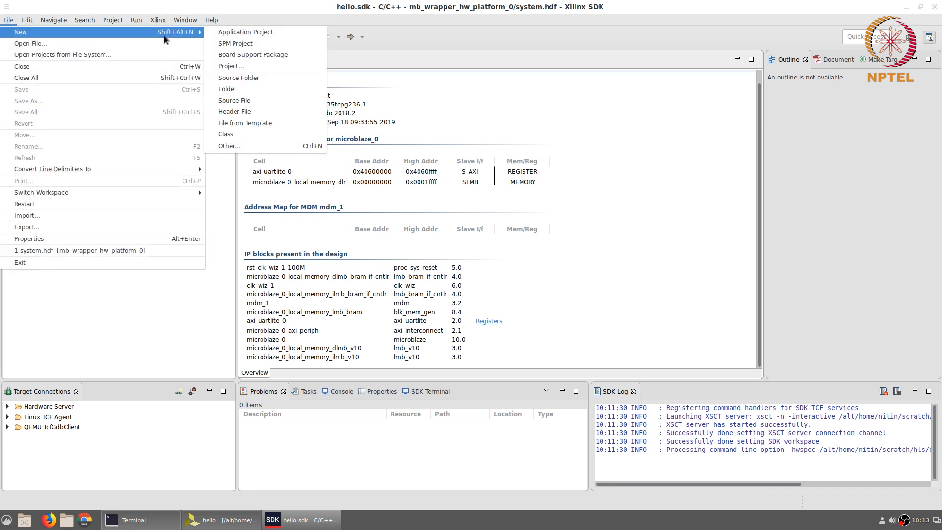
left_click(232, 38)
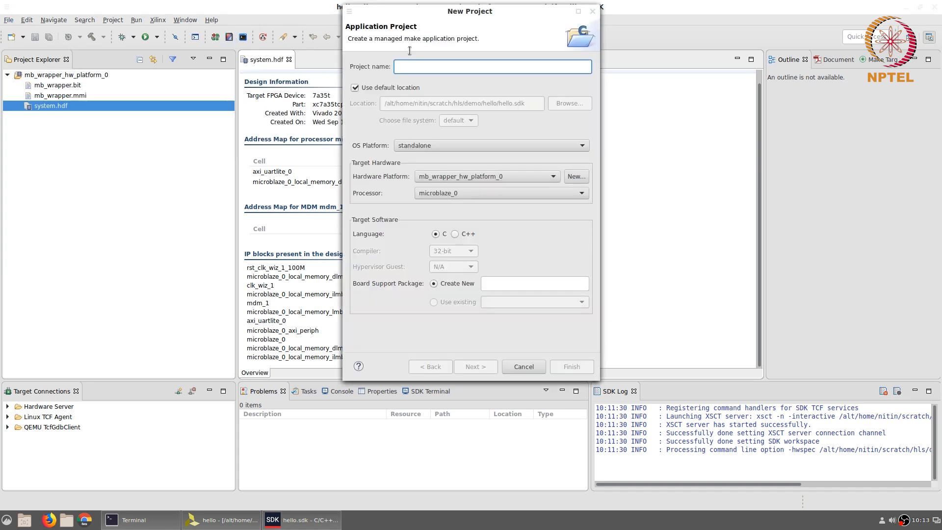
type("hello")
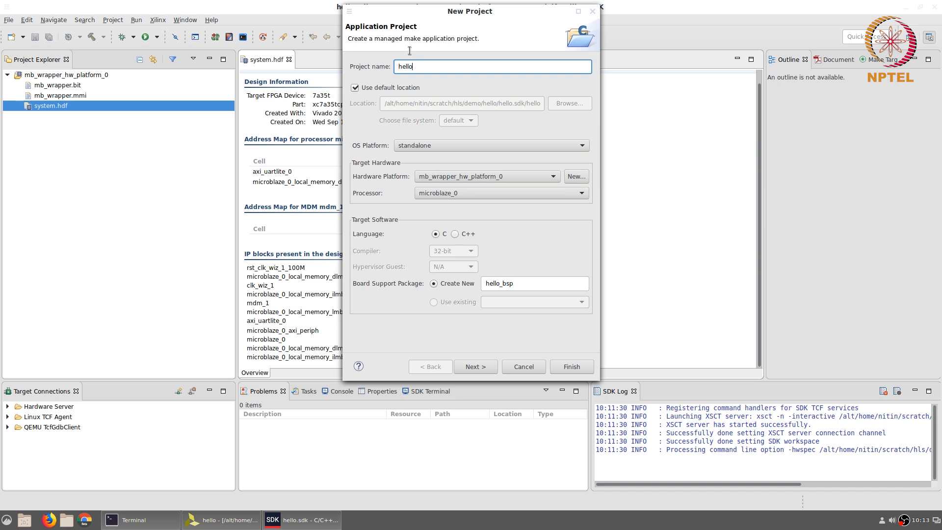
left_click(455, 145)
left_click(434, 147)
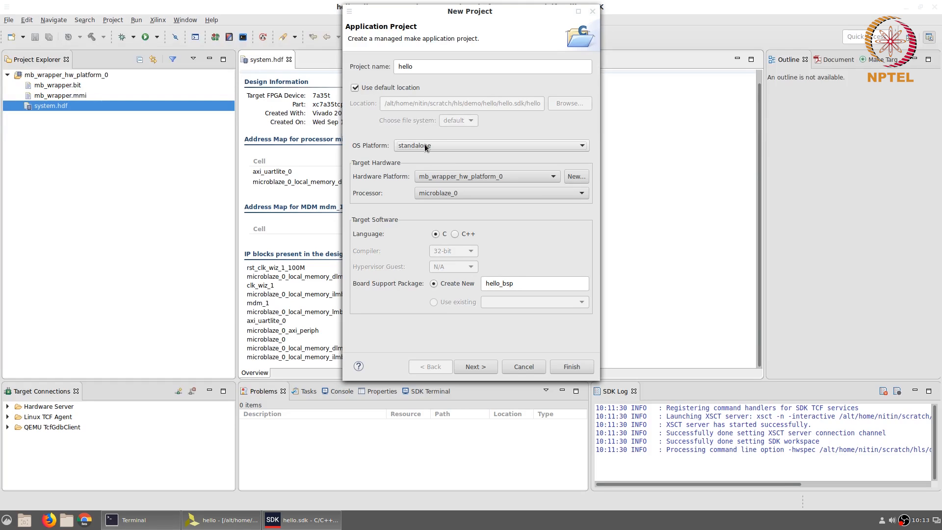
Keep mb_wrapper_hw_platform_0 and microblaze_0 as the target hardware and create the project in C from the Hello World template
left_click(483, 177)
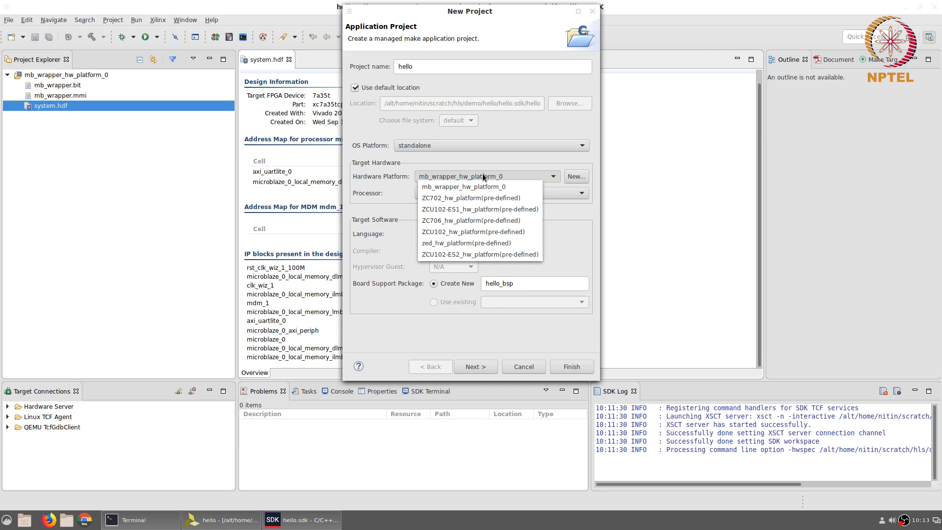
left_click(483, 177)
left_click(464, 191)
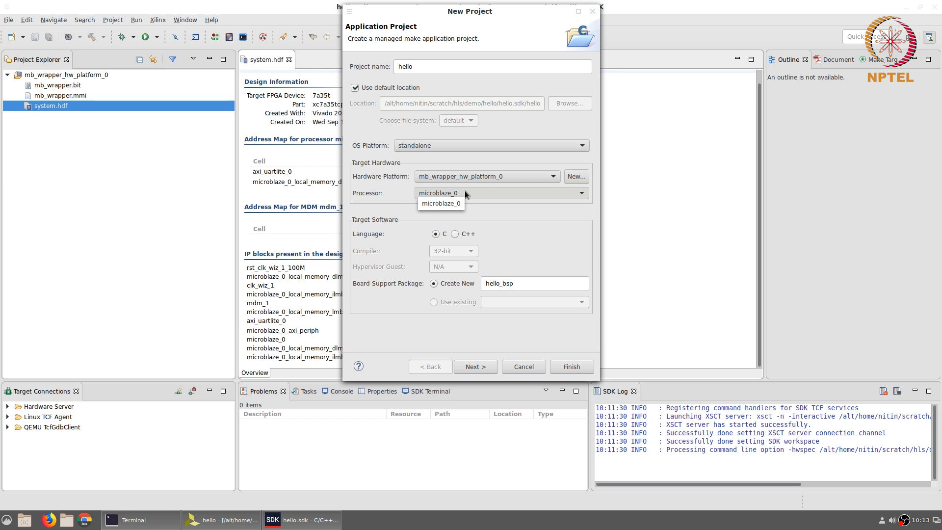
left_click(465, 192)
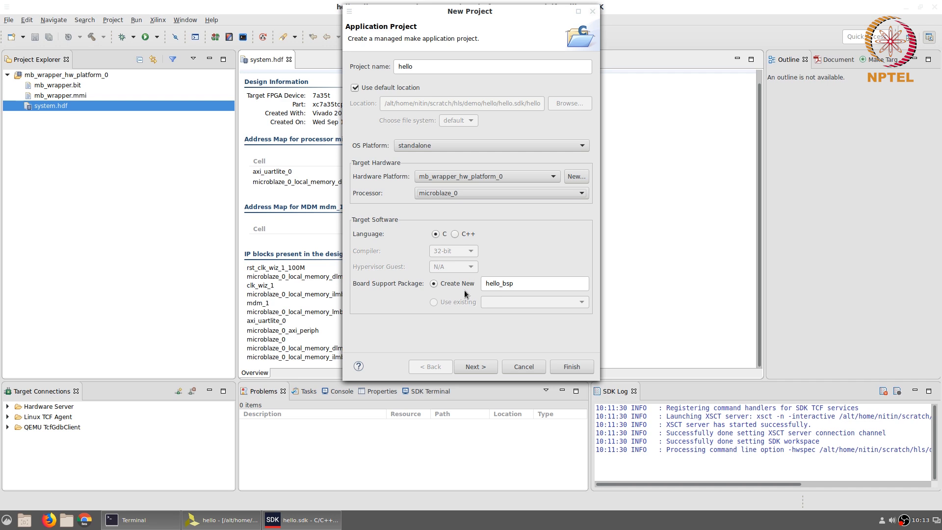
left_click(476, 367)
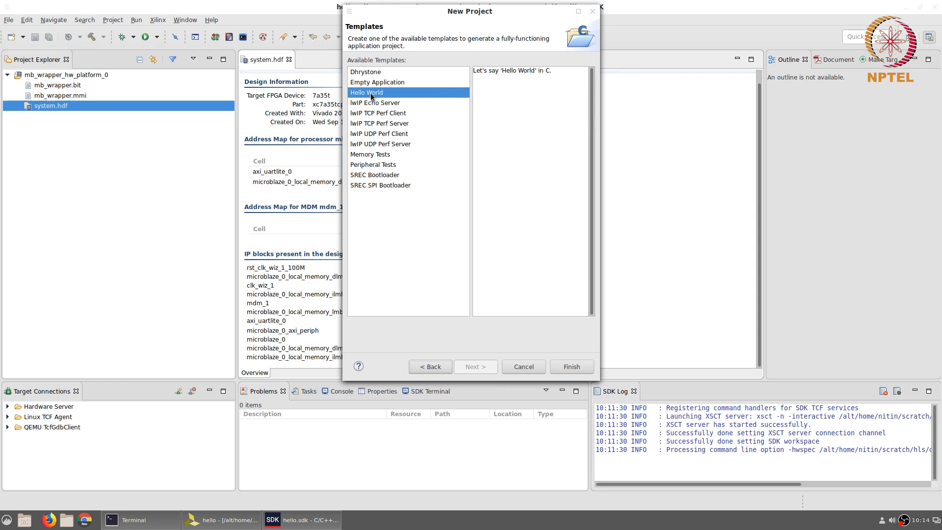
left_click(570, 366)
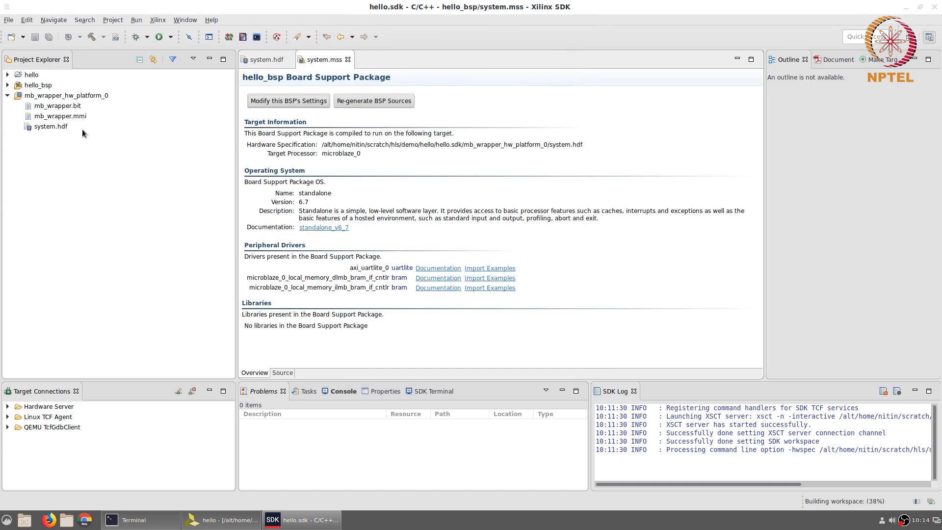
Open helloworld.c from the hello project's source folder and examine its includes and the platform and print calls in main
left_click(8, 75)
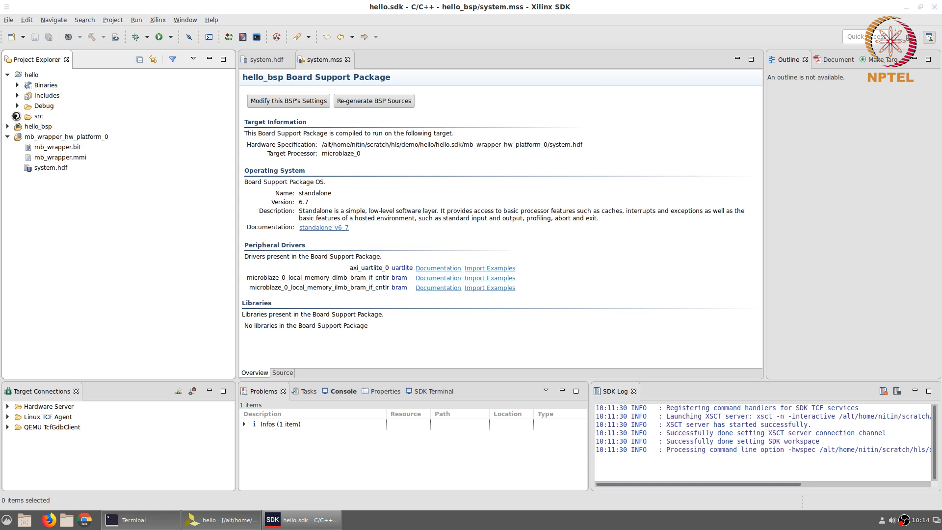
left_click(17, 117)
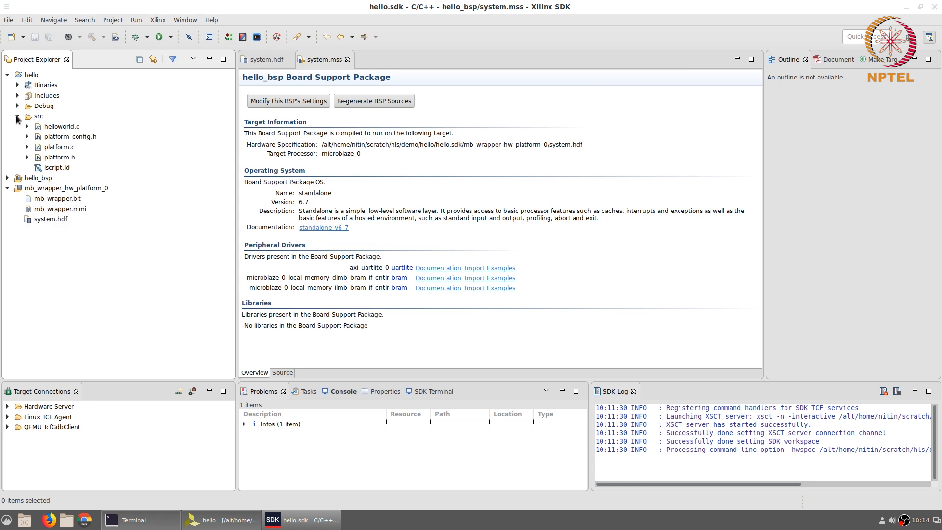
double_click(64, 128)
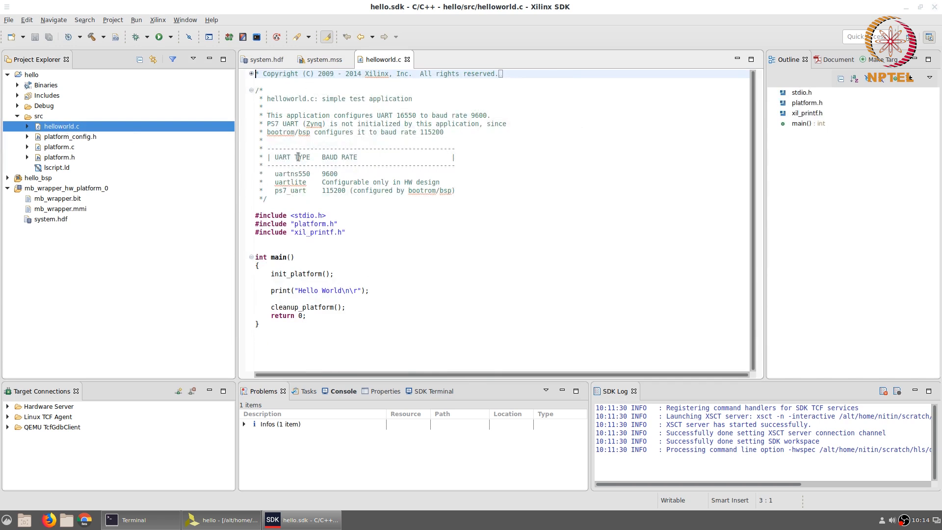
left_click(256, 215)
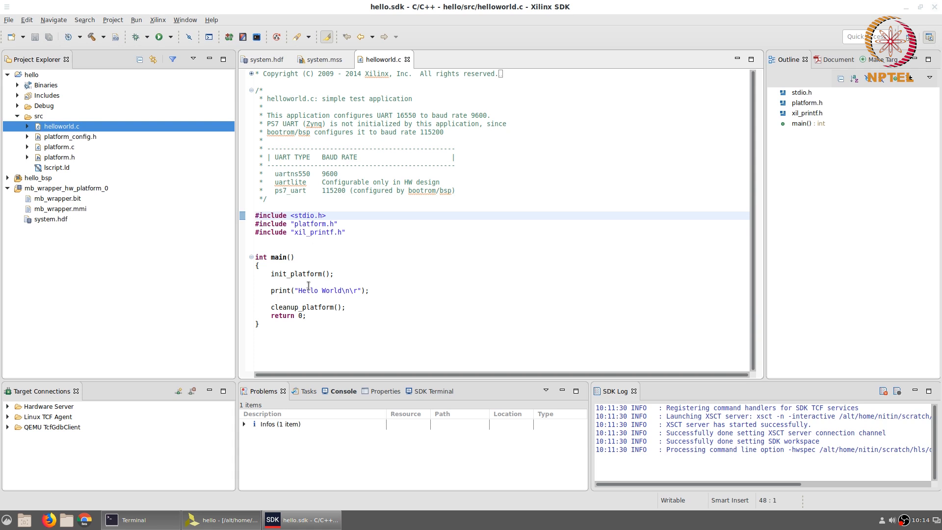
mouse_move(308, 274)
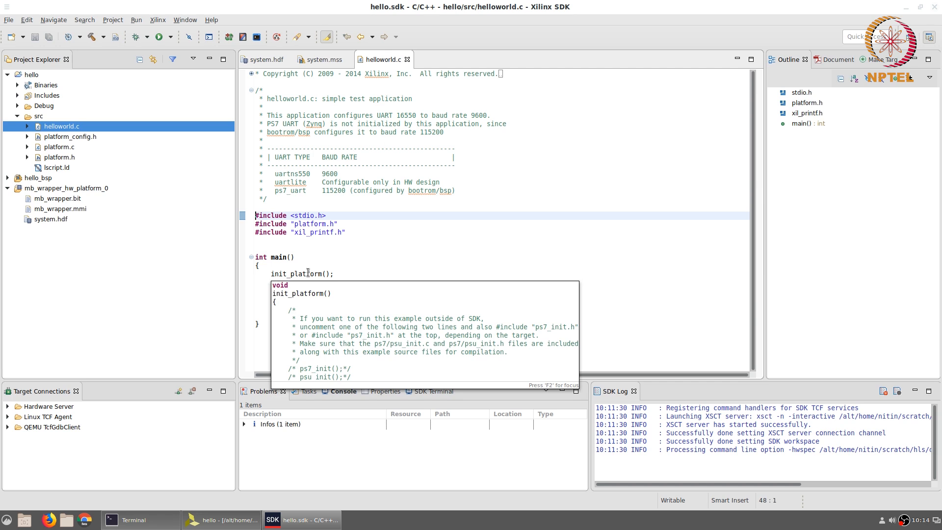
mouse_move(306, 309)
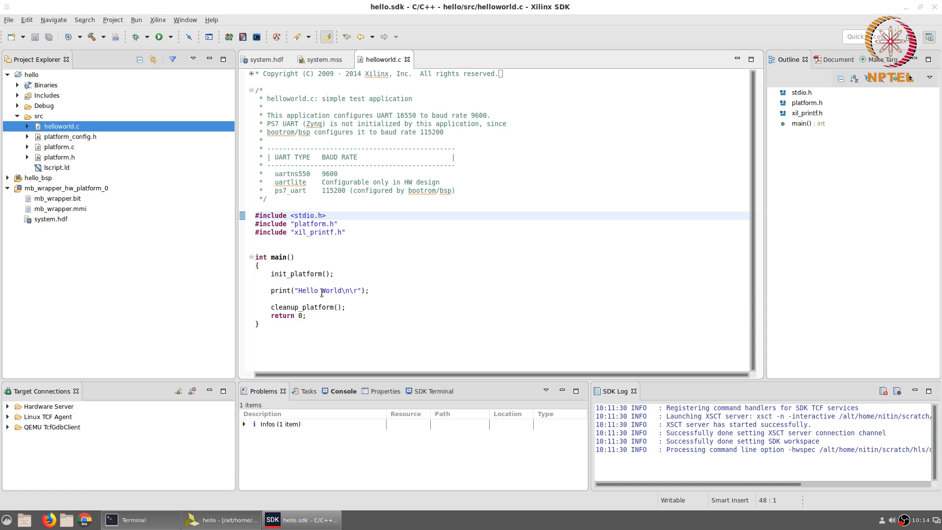
mouse_move(280, 293)
Examine the build console output for helloworld.c, including the MicroBlaze gcc compiler invocation and its full command line
left_click(337, 396)
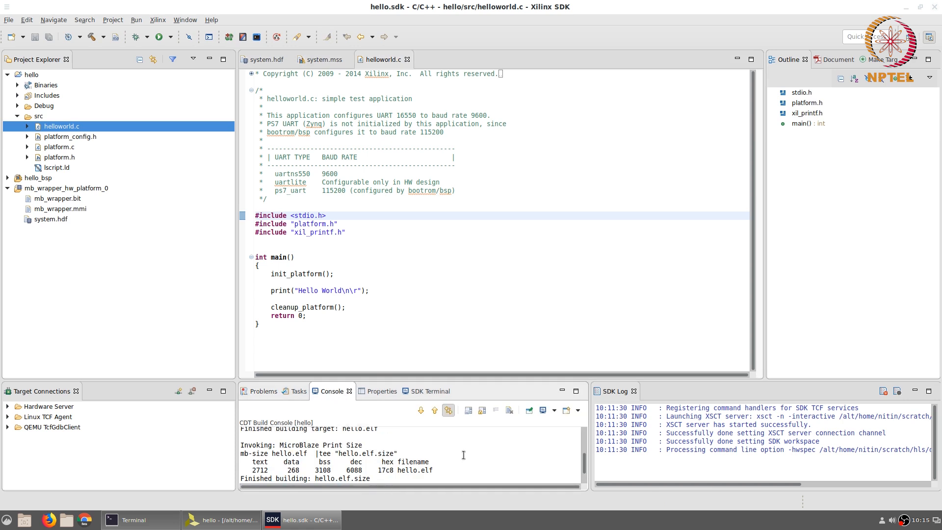
scroll(464, 455, "up", 6)
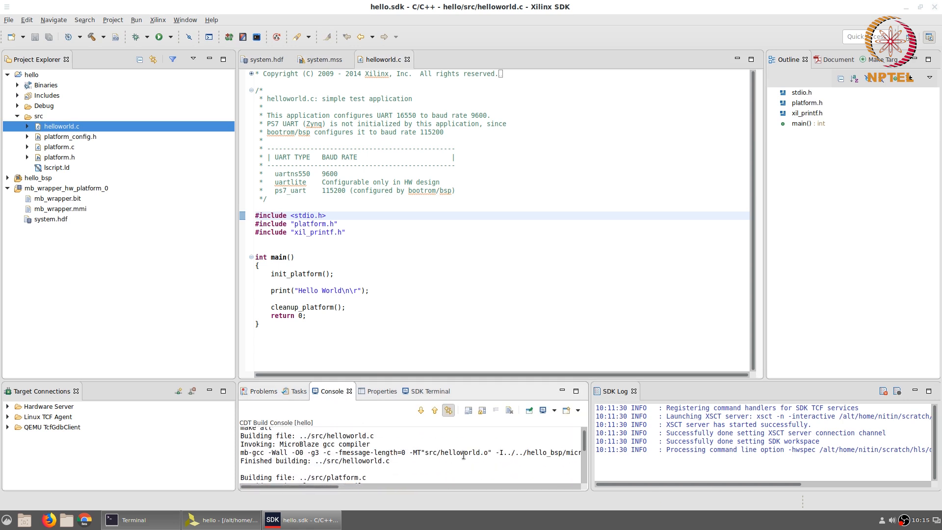
scroll(464, 455, "down", 1)
scroll(381, 436, "up", 2)
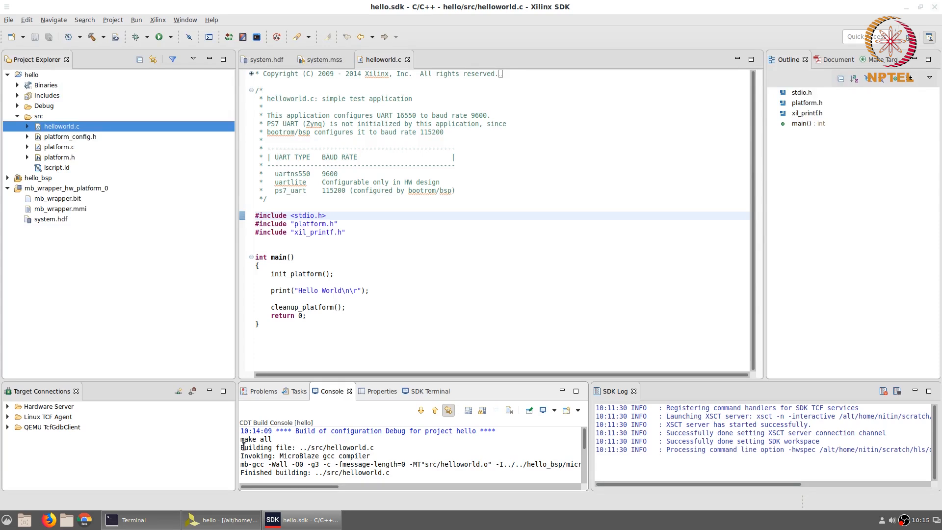
left_click_drag(245, 447, 375, 447)
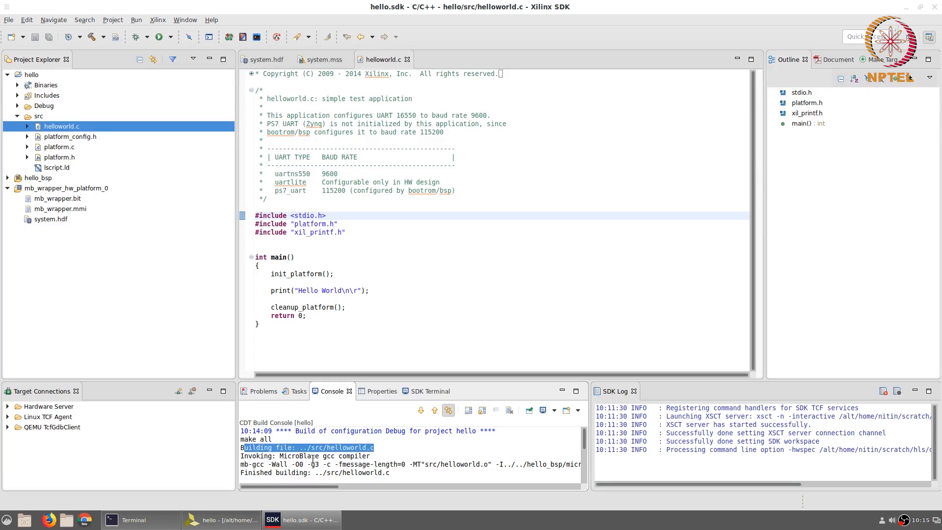
left_click_drag(281, 456, 370, 456)
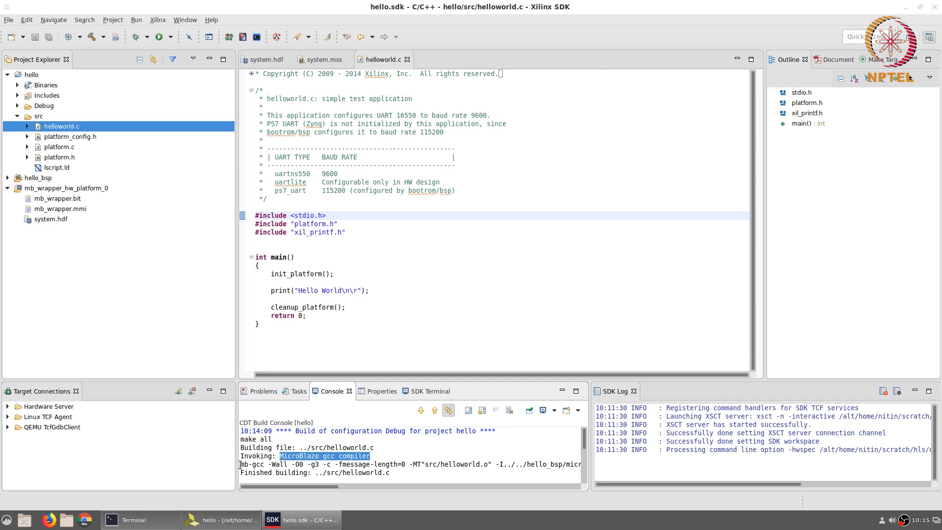
left_click_drag(240, 464, 576, 464)
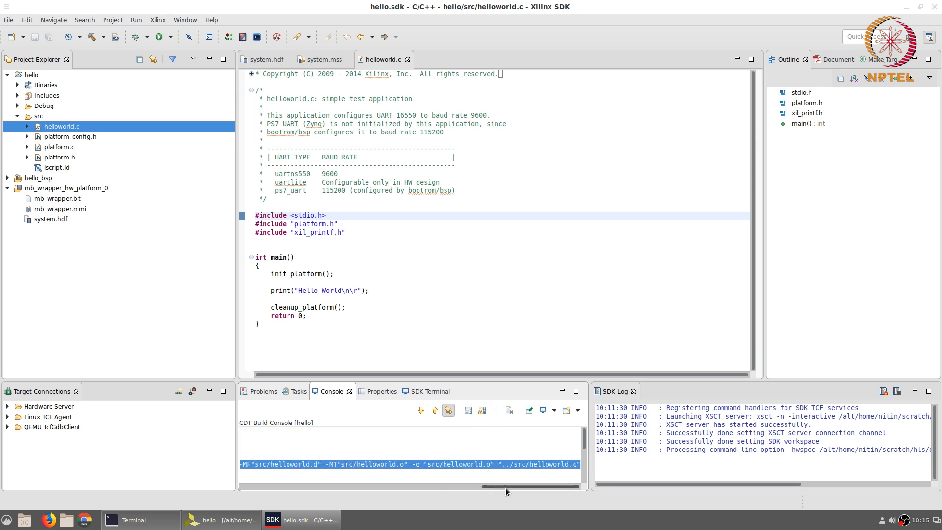
left_click_drag(506, 488, 263, 491)
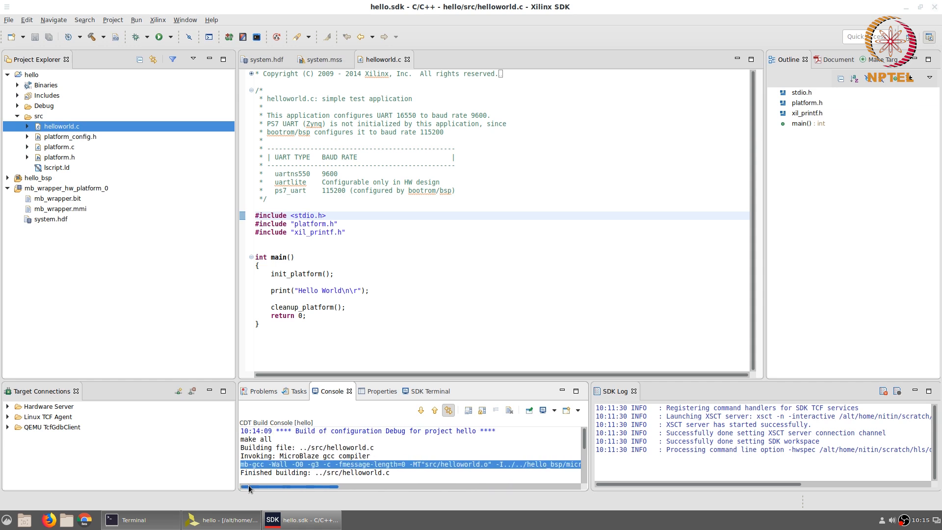
Examine the rest of the build log, covering the platform.c compilation, the MicroBlaze gcc linker call and the hello.elf target
scroll(271, 465, "down", 1)
scroll(272, 465, "down", 1)
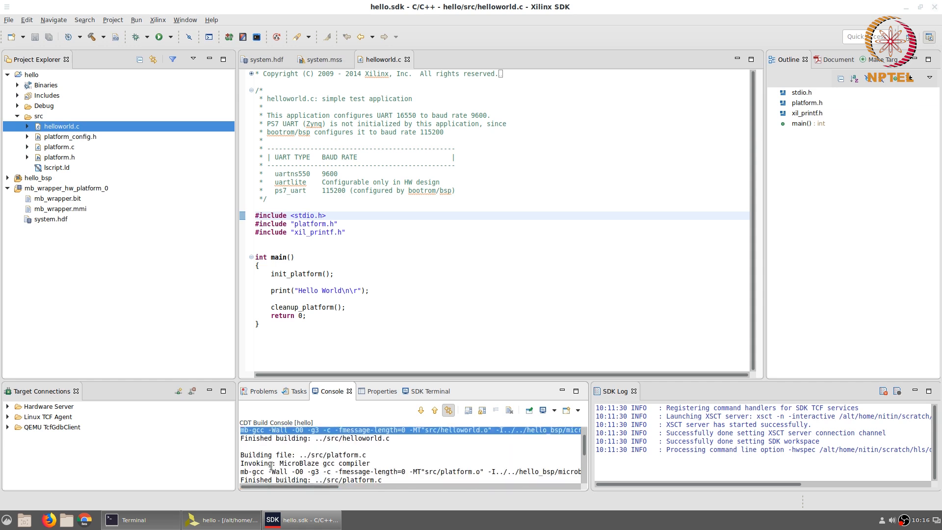
scroll(271, 465, "down", 2)
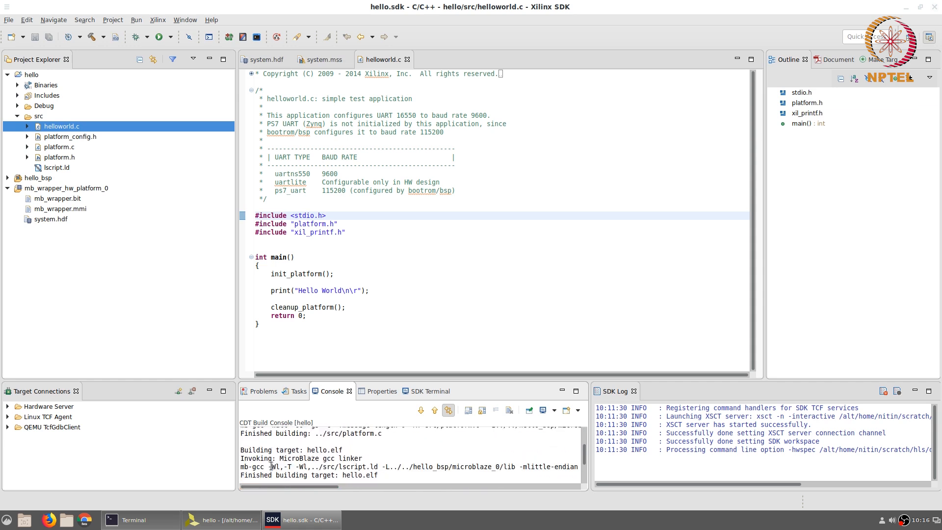
triple_click(354, 435)
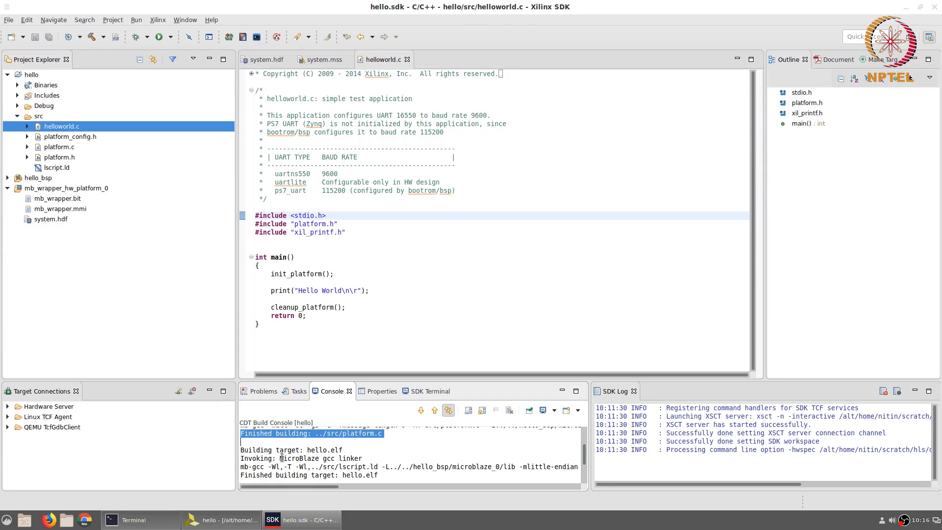
left_click_drag(284, 458, 379, 476)
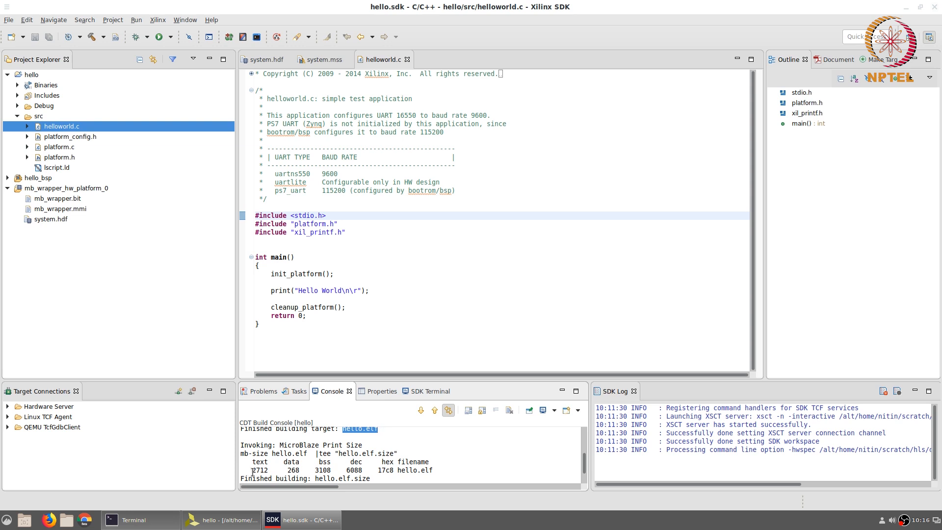
Examine the text, data, bss and dec sizes of hello.elf and the end of the build console output
left_click_drag(253, 472, 267, 471)
left_click_drag(288, 471, 299, 470)
left_click_drag(315, 471, 330, 470)
left_click_drag(346, 471, 367, 470)
scroll(372, 445, "down", 2)
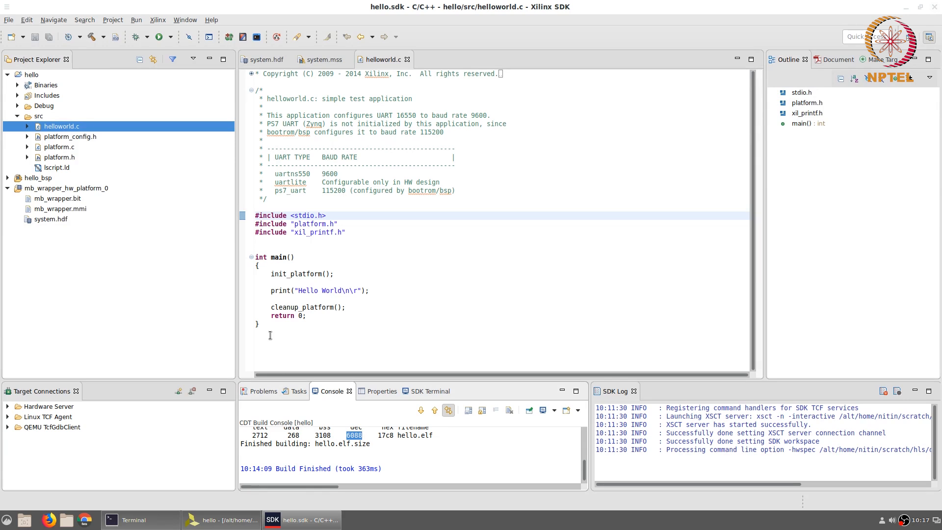
Switch to the terminal, list the details of /dev/ttyUSB1 in a new tab with ls -l, and check its timestamp and device path
left_click(140, 521)
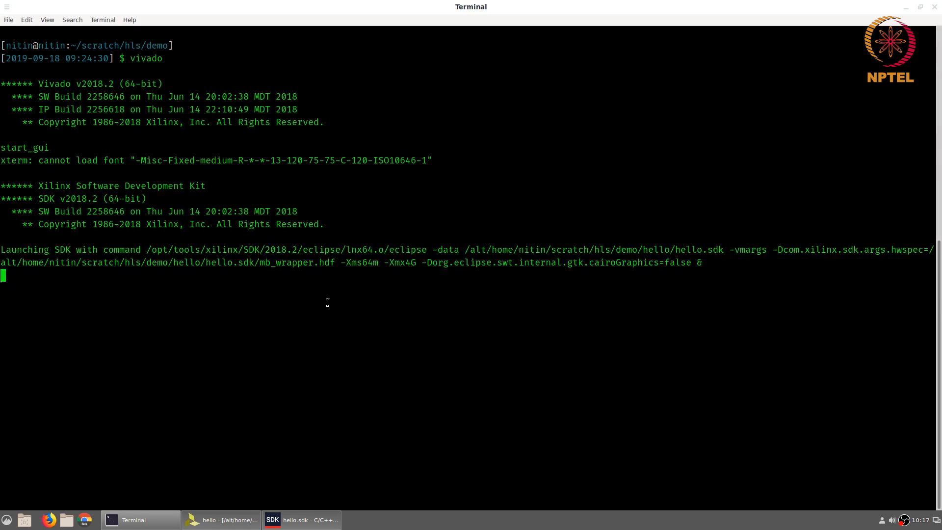
key("ctrl+shift+t")
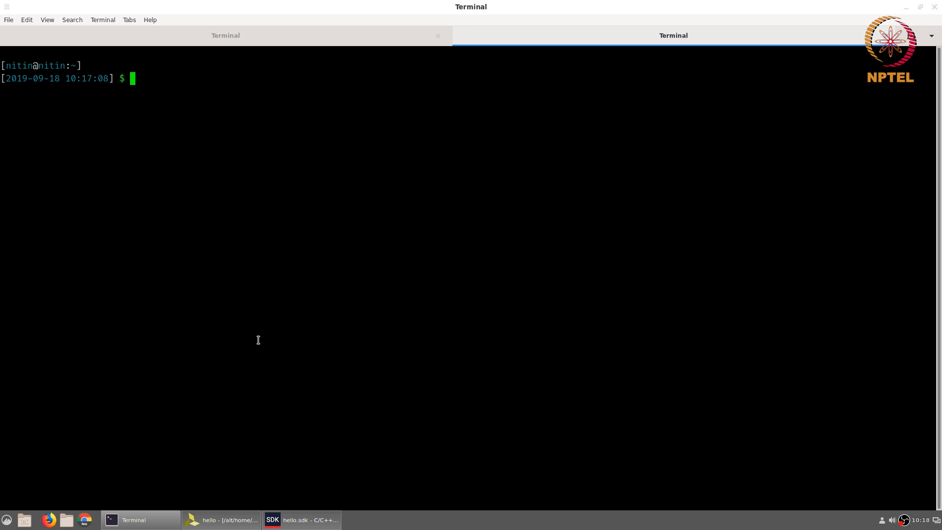
type("ls -l /dev/ttyUSB1")
key("Return")
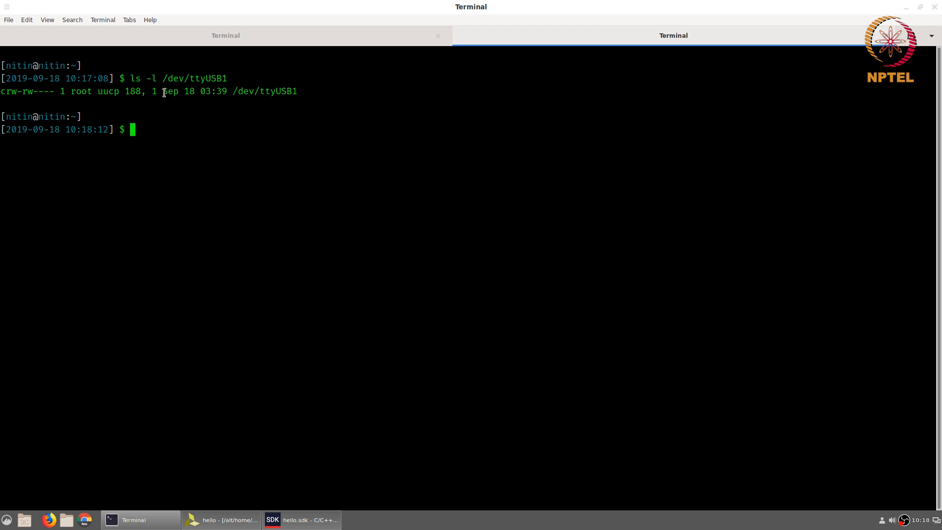
left_click_drag(164, 93, 195, 92)
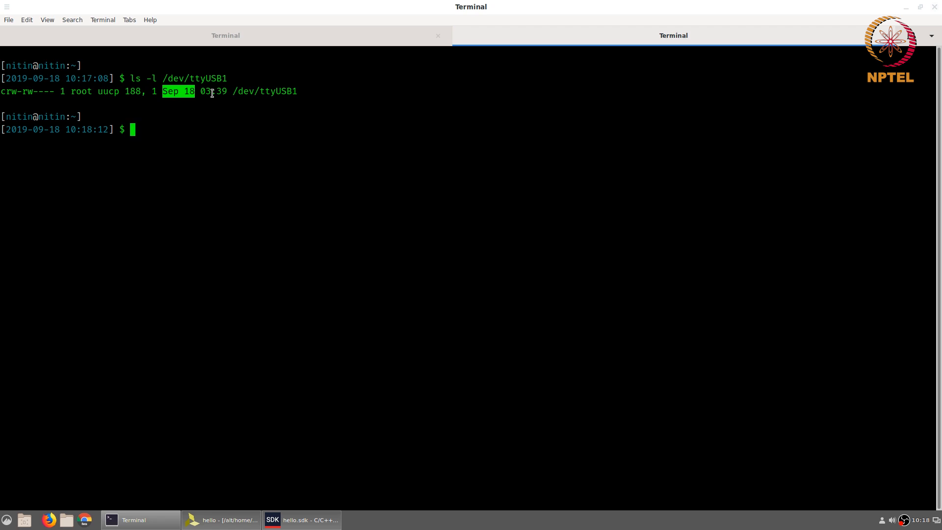
left_click(194, 93)
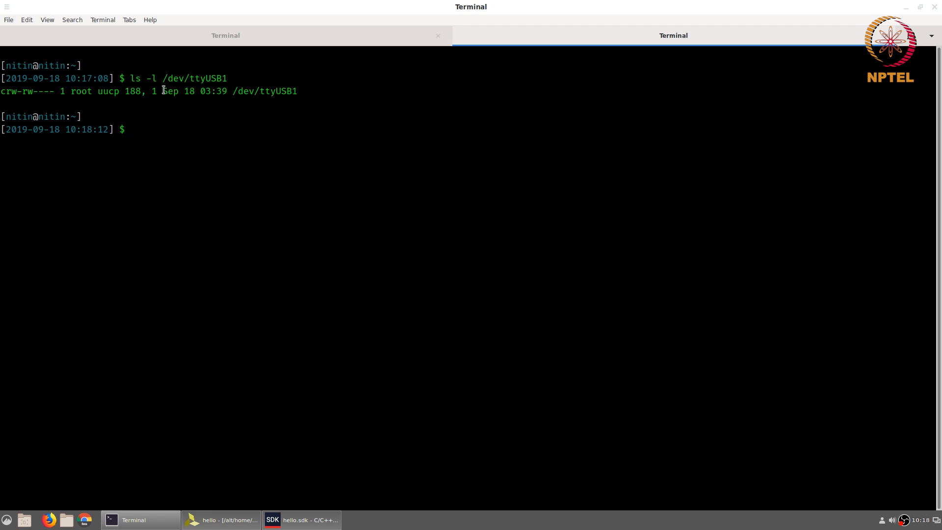
left_click_drag(163, 92, 229, 91)
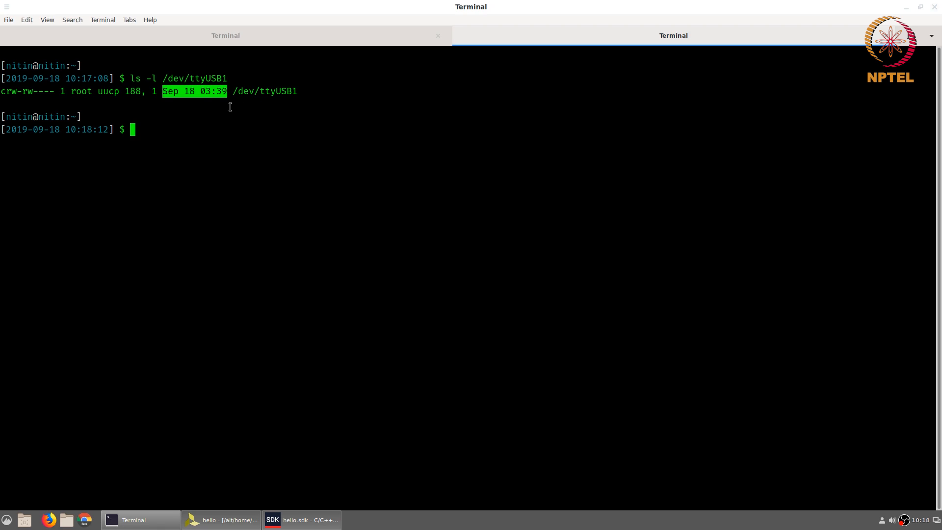
left_click_drag(232, 91, 297, 92)
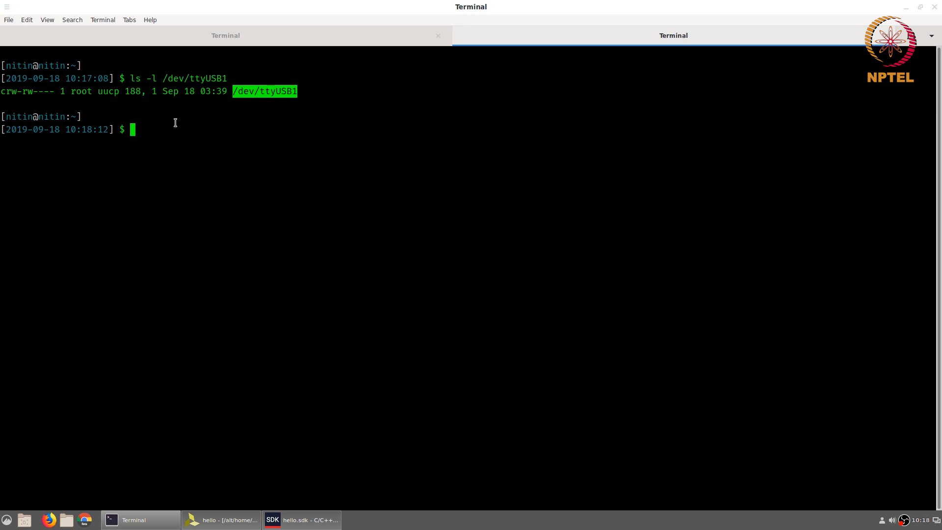
Launch minicom with sudo, entering the account password, and check its serial port and baud rate settings
type("sudo minicom")
key("Return")
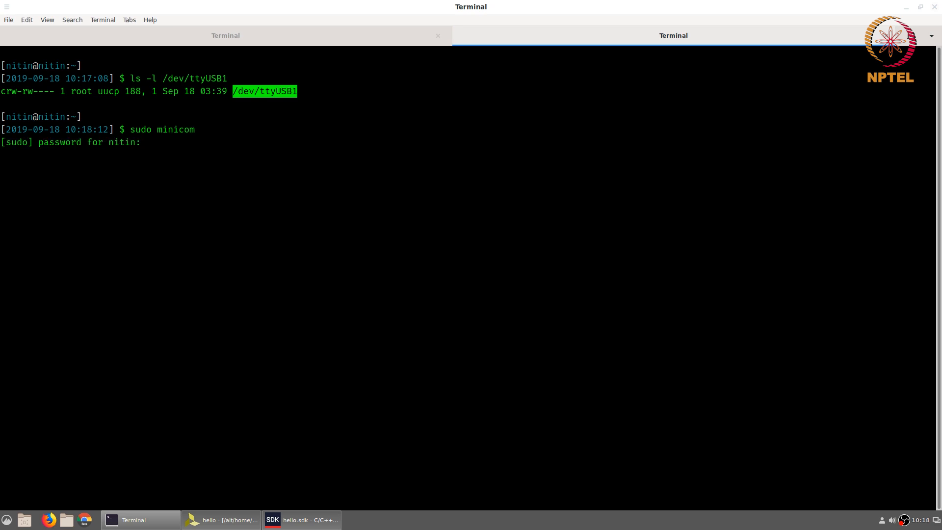
key("Return")
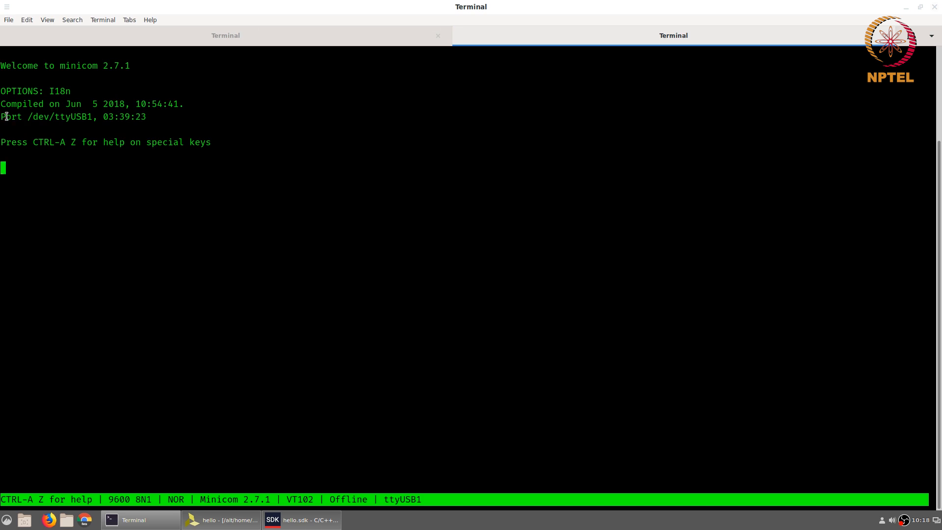
left_click_drag(2, 117, 92, 119)
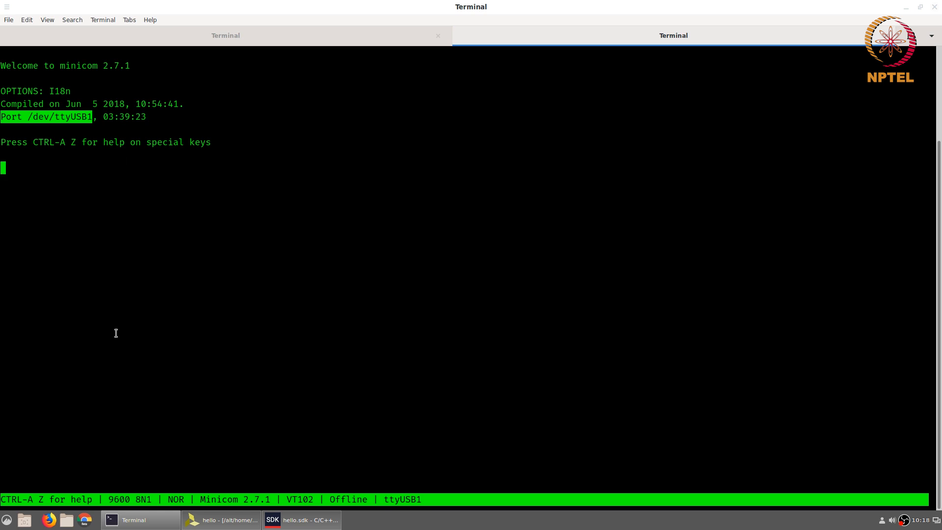
left_click(106, 498)
left_click_drag(107, 498, 153, 498)
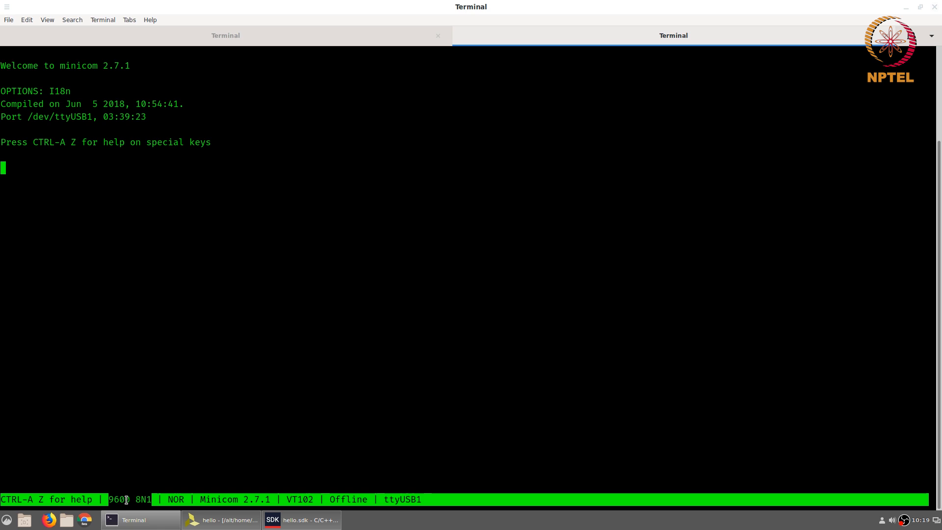
Switch to Xilinx SDK and create a new Xilinx C/C++ Application (GDB) run configuration
left_click(296, 523)
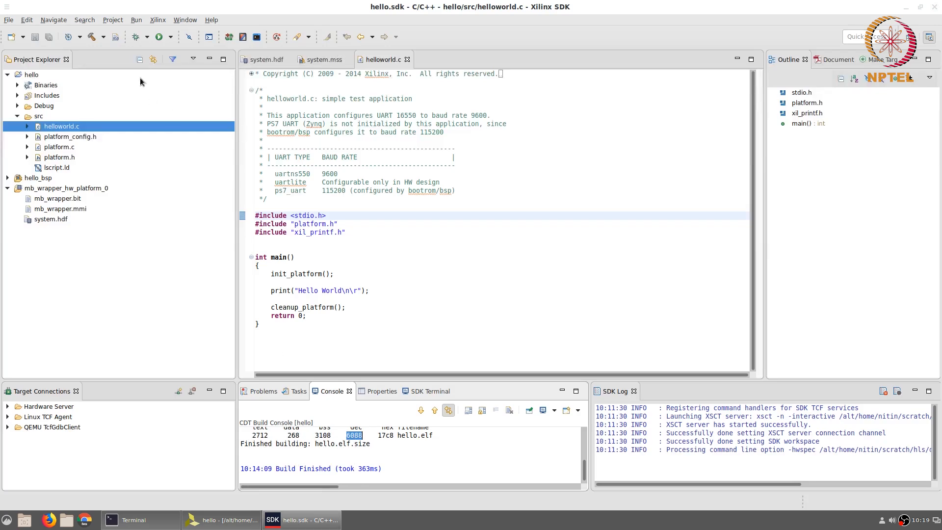
left_click(136, 20)
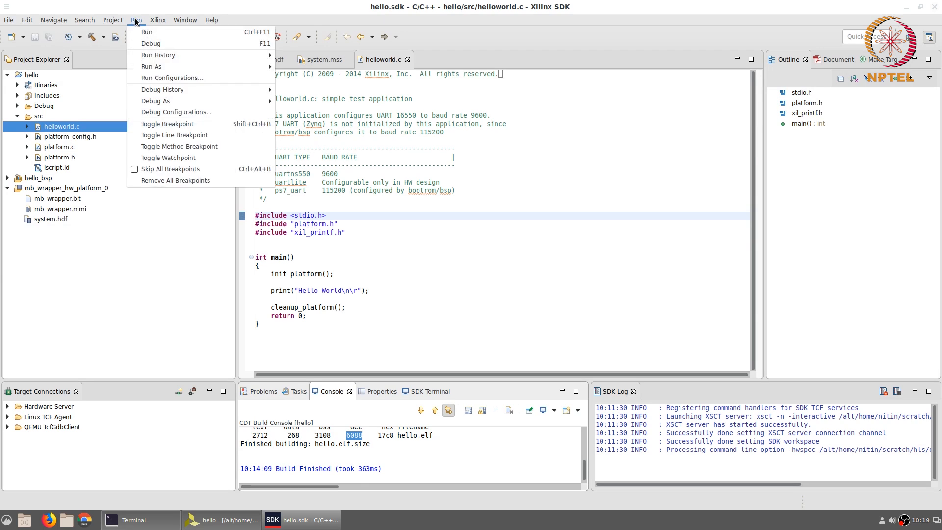
left_click(150, 78)
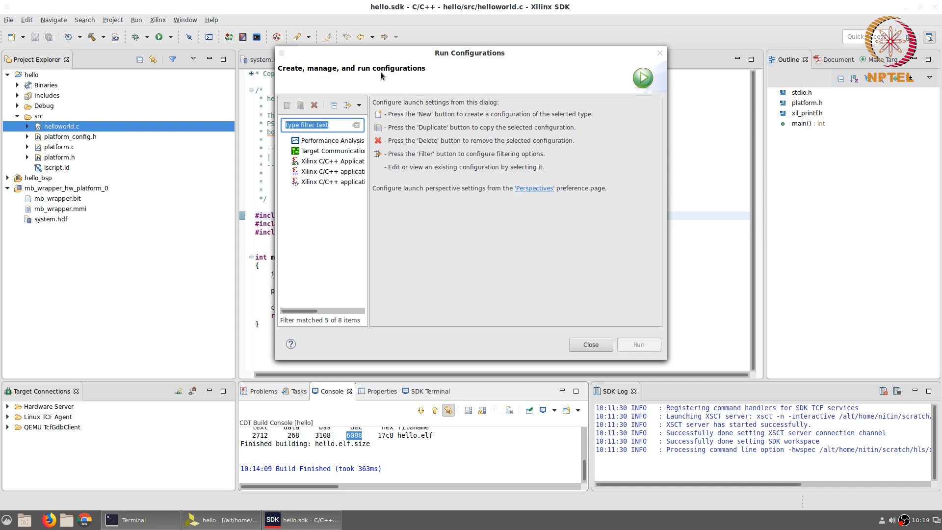
left_click(330, 163)
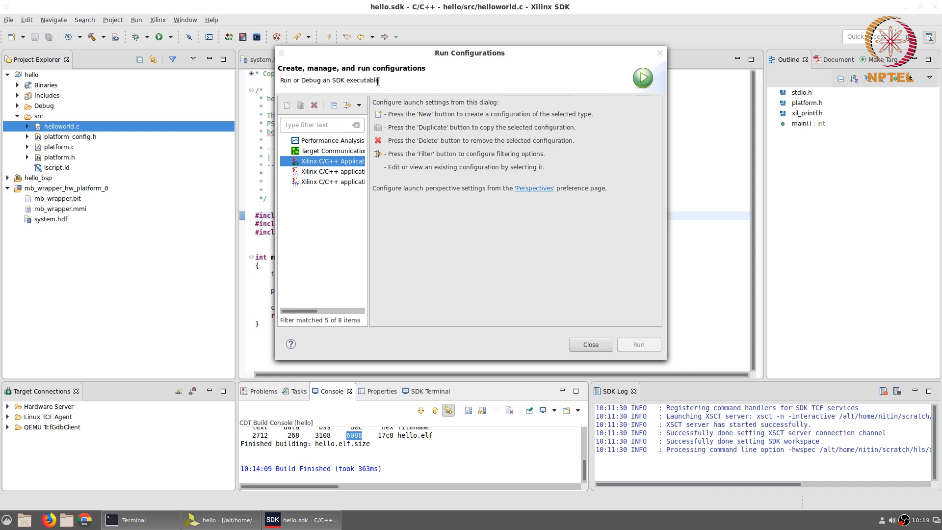
double_click(334, 162)
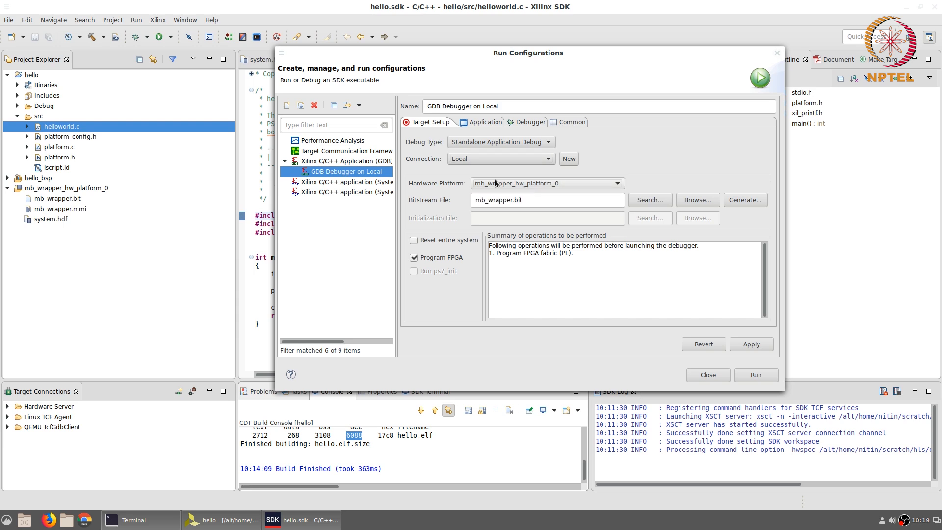
Select mb_wrapper.bit as the bitstream file, enable resetting the entire system, and apply the target setup
left_click(529, 203)
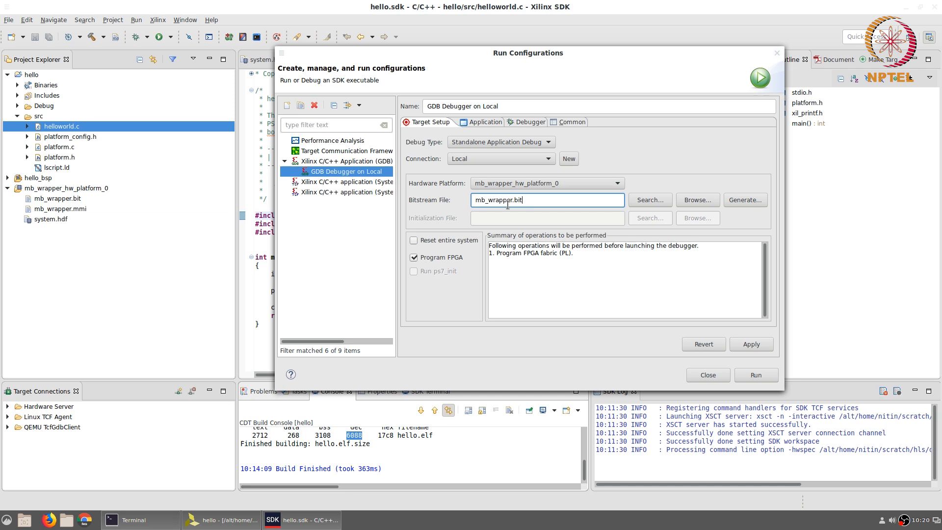
left_click(660, 201)
left_click(492, 110)
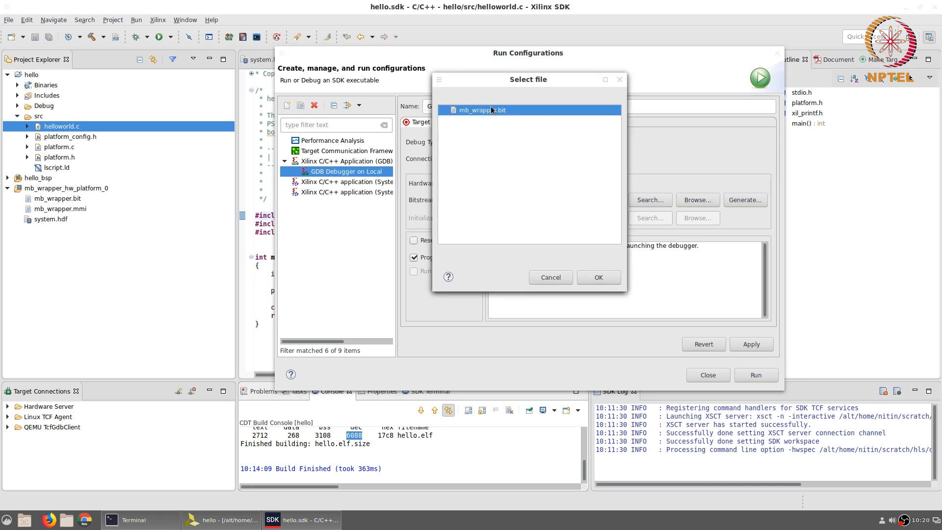
left_click(613, 278)
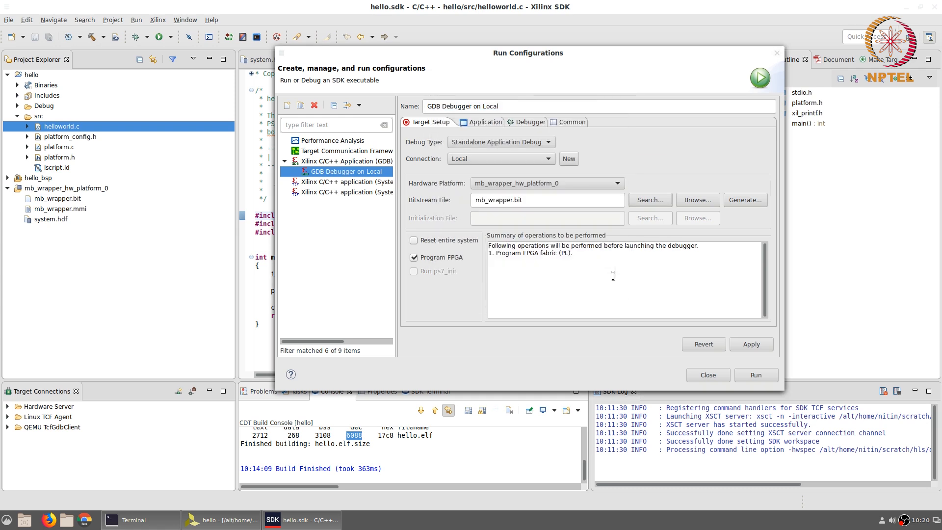
left_click(414, 242)
left_click(749, 345)
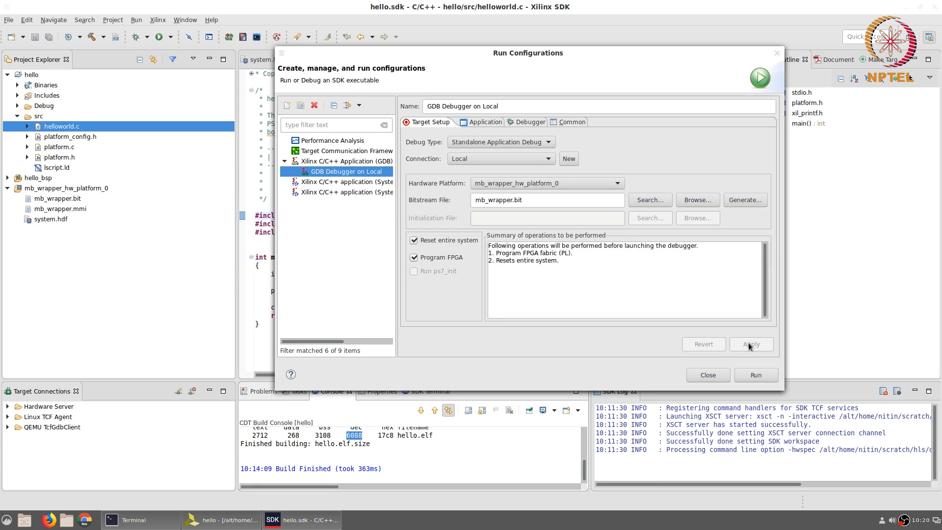
Enable the download for microblaze_0 with project hello and application Debug/hello.elf, and apply the application settings
left_click(482, 124)
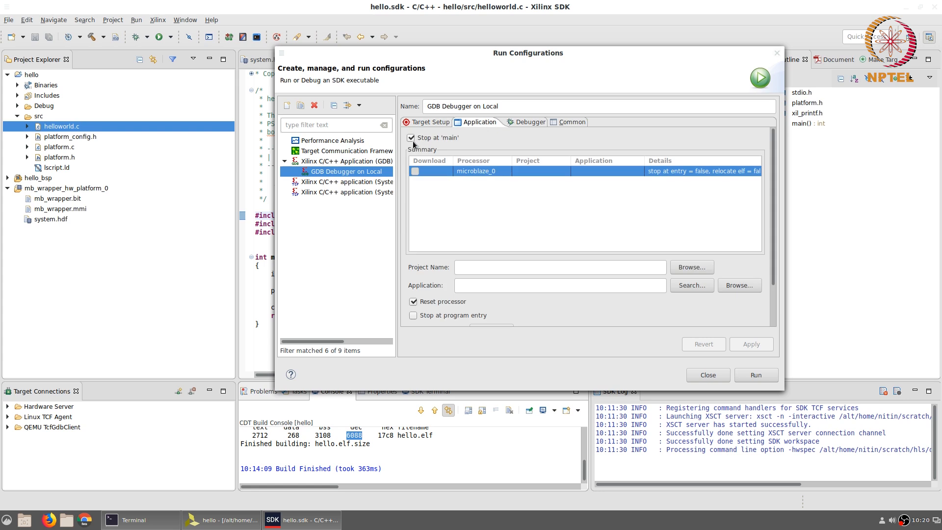
left_click(415, 171)
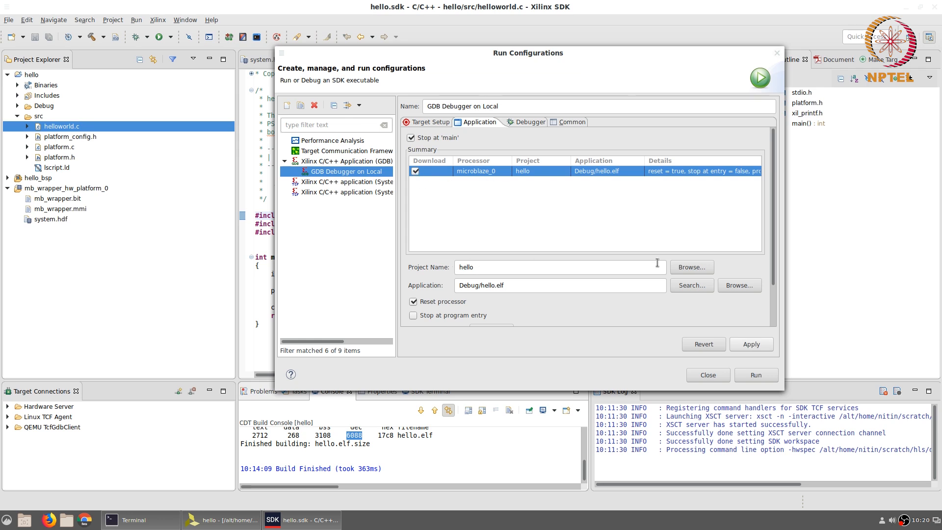
left_click(692, 267)
left_click(449, 131)
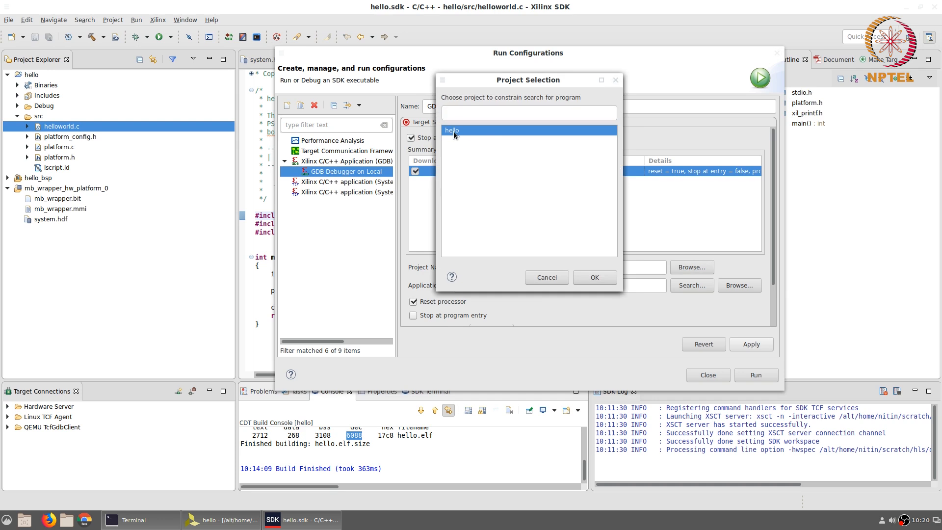
left_click(604, 277)
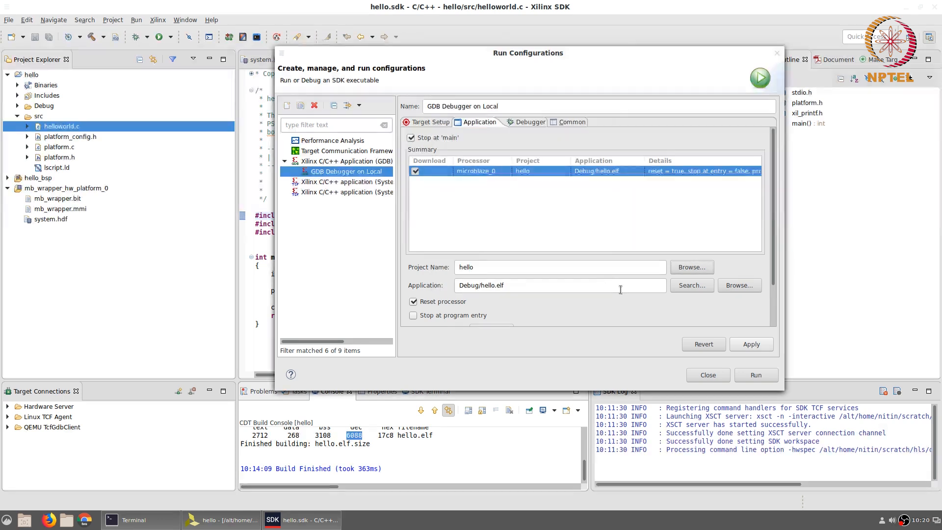
left_click(691, 290)
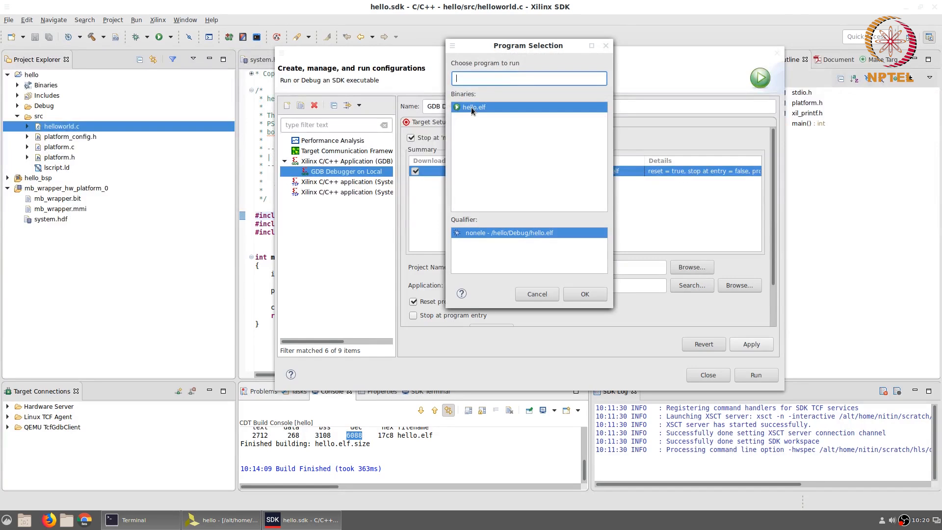
left_click(584, 294)
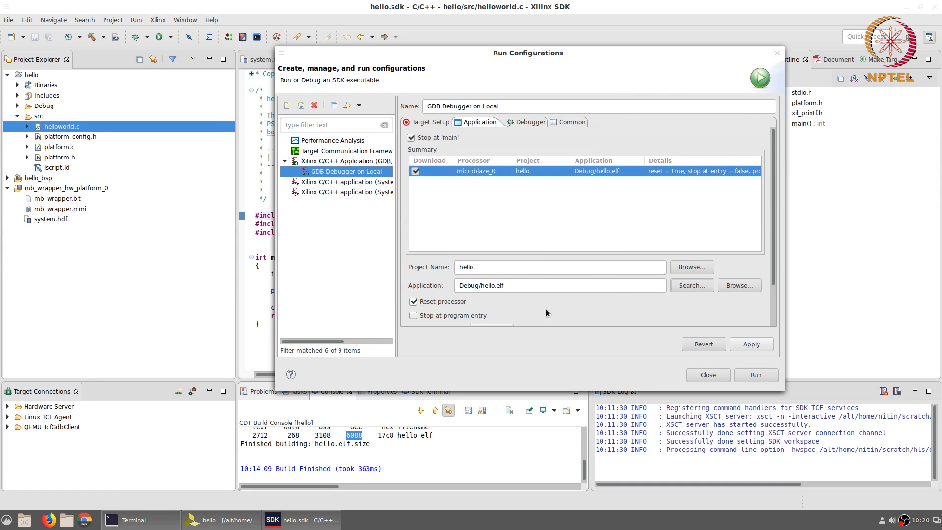
left_click(758, 346)
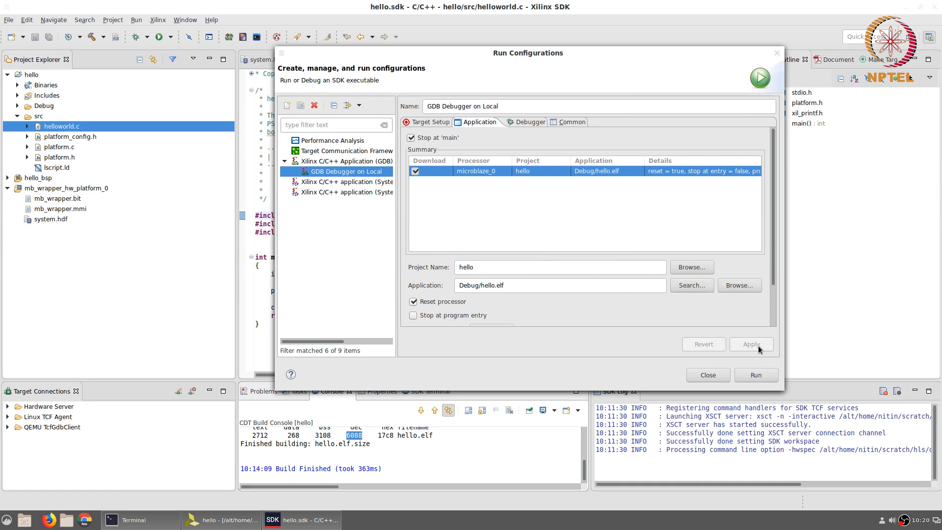
Run the configuration on the board and check the program's serial output in the minicom terminal
left_click(756, 375)
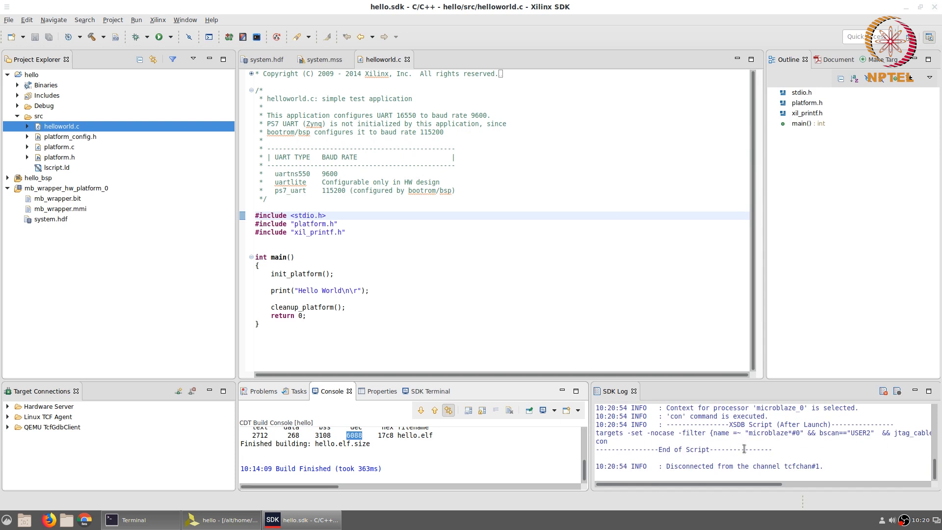
left_click(135, 520)
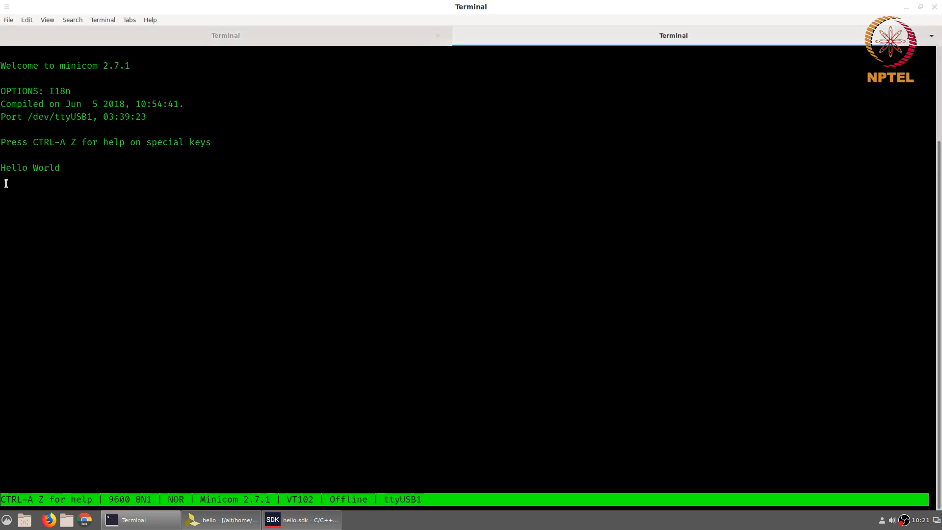
left_click_drag(2, 168, 60, 167)
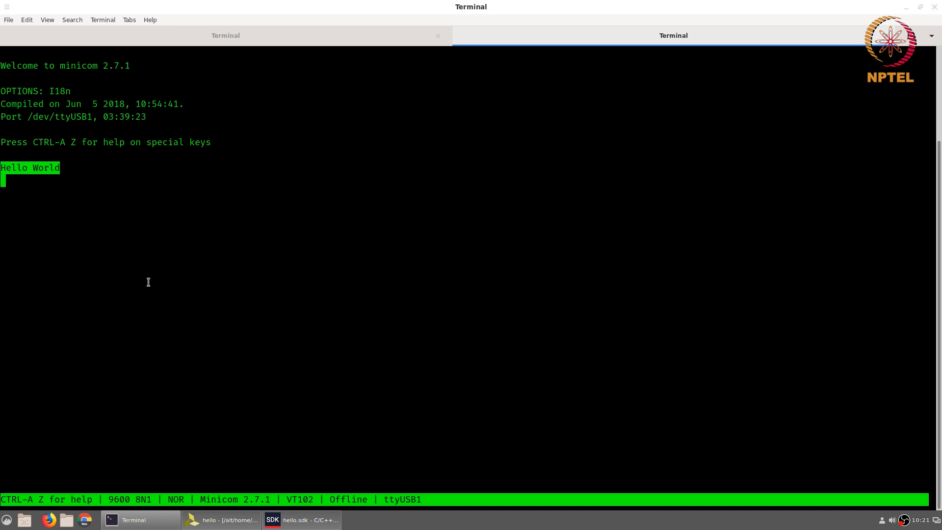
left_click(314, 519)
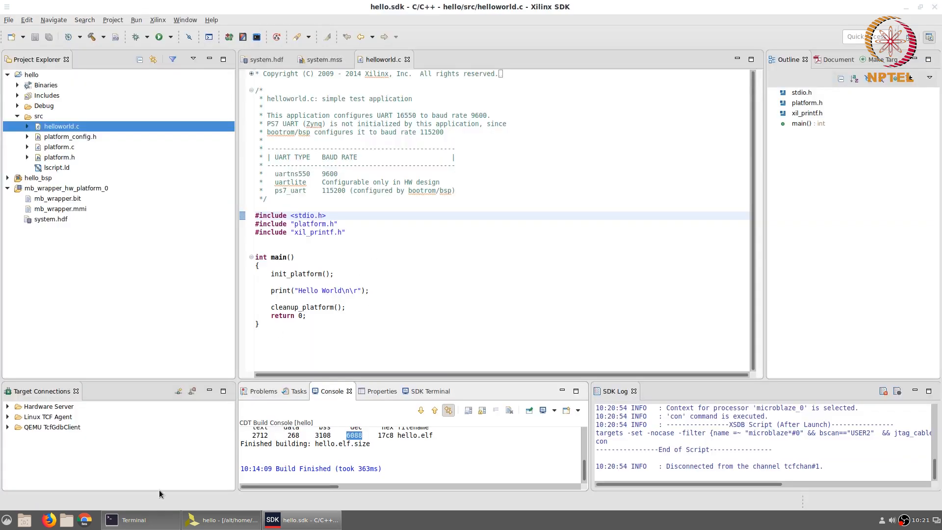
left_click(158, 519)
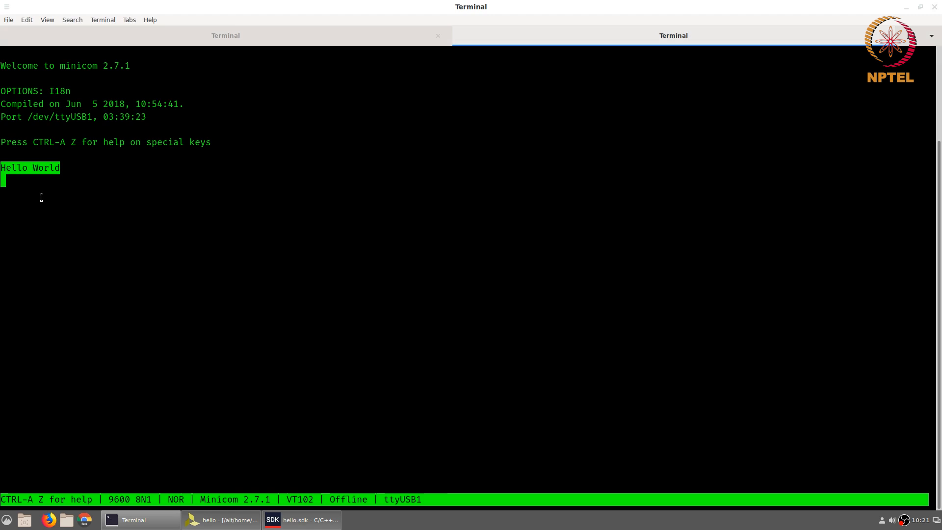